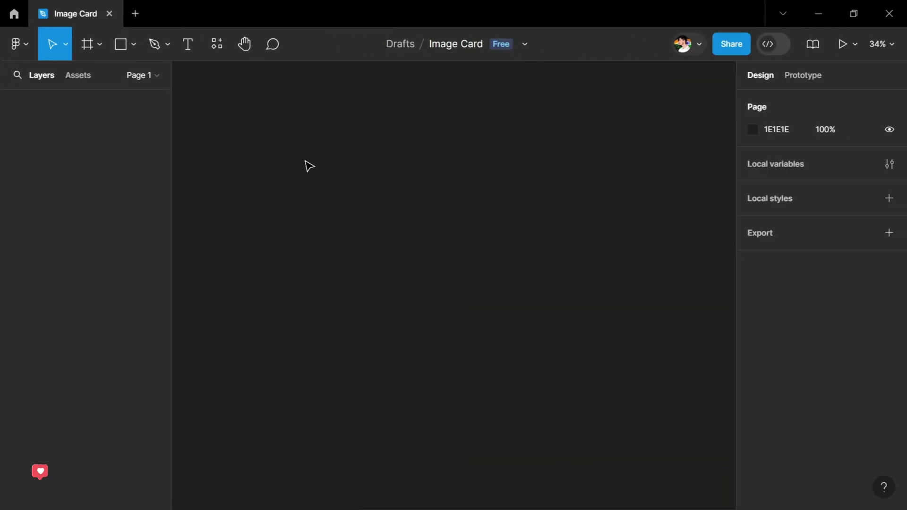
Step: Draw a frame and size it to 560×560
key("f")
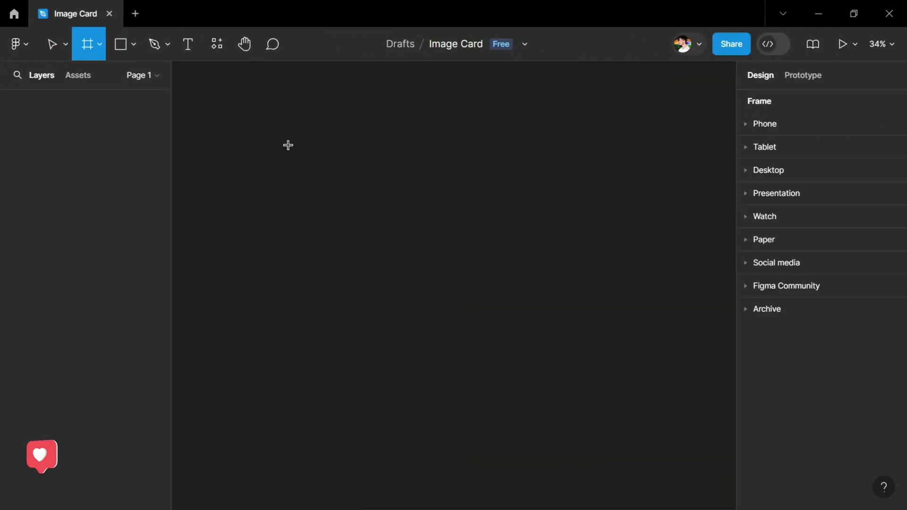
left_click_drag(296, 144, 414, 256)
left_click(775, 180)
type("56")
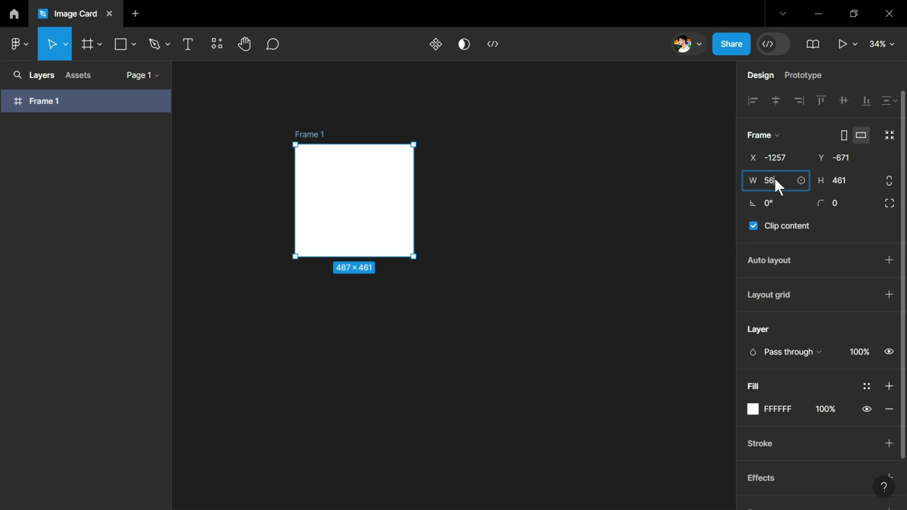
type("0")
key("Tab")
type("560")
key("Return")
Step: Fill the 560×560 frame with black (000000)
scroll(381, 176, "up", 3)
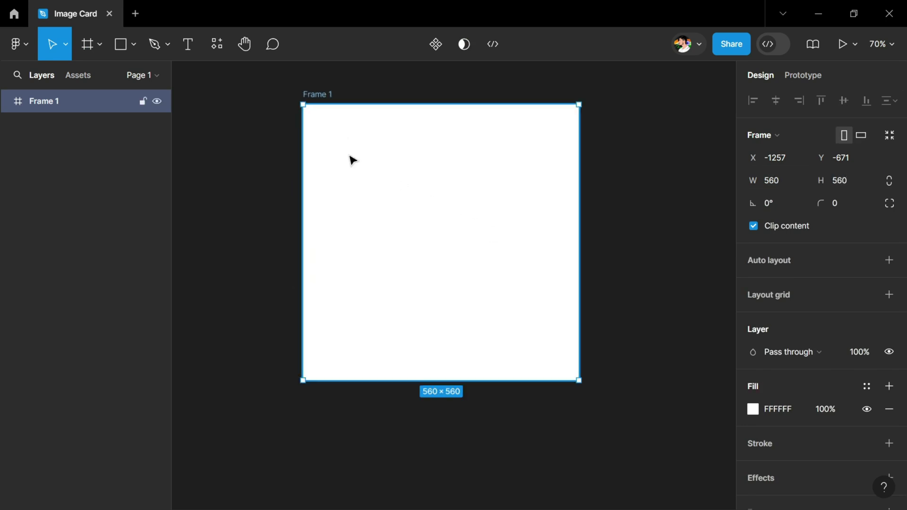
left_click(797, 402)
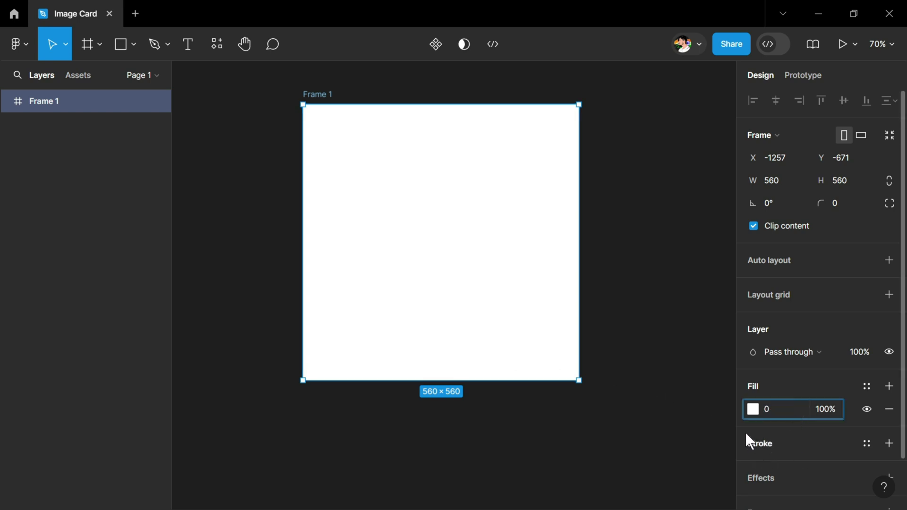
type("0")
key("Return")
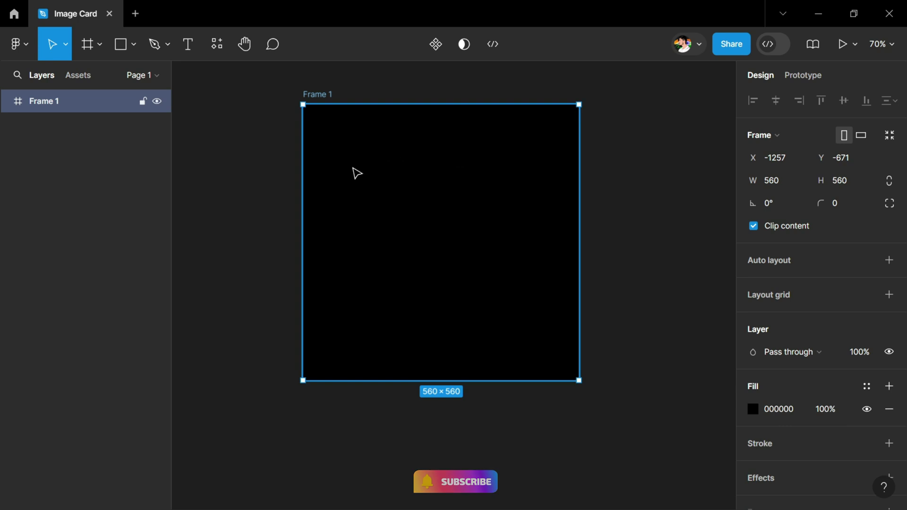
Step: Draw Frame 2 inside the black frame
key("Escape")
key("f")
left_click_drag(376, 146, 501, 342)
key("Escape")
Step: Resize Frame 2 to 340 wide by 460 high
left_click(494, 285)
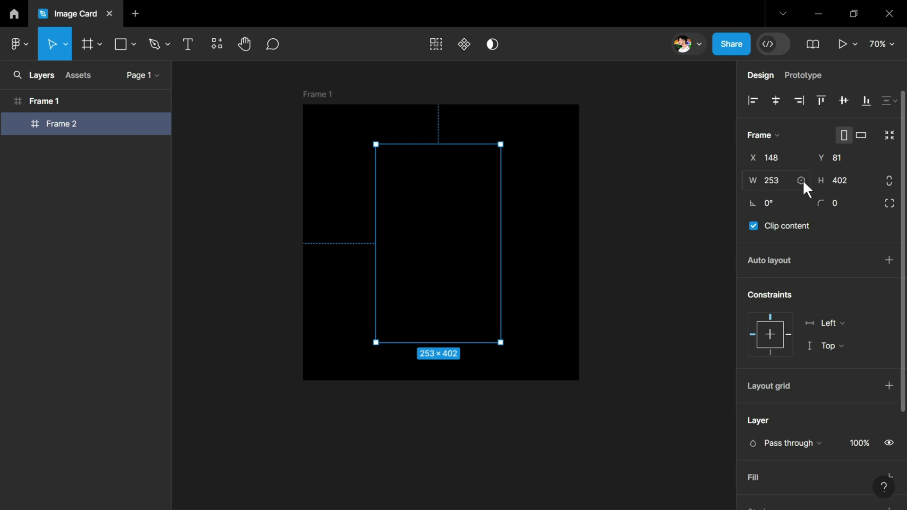
left_click(851, 183)
type("460")
key("Return")
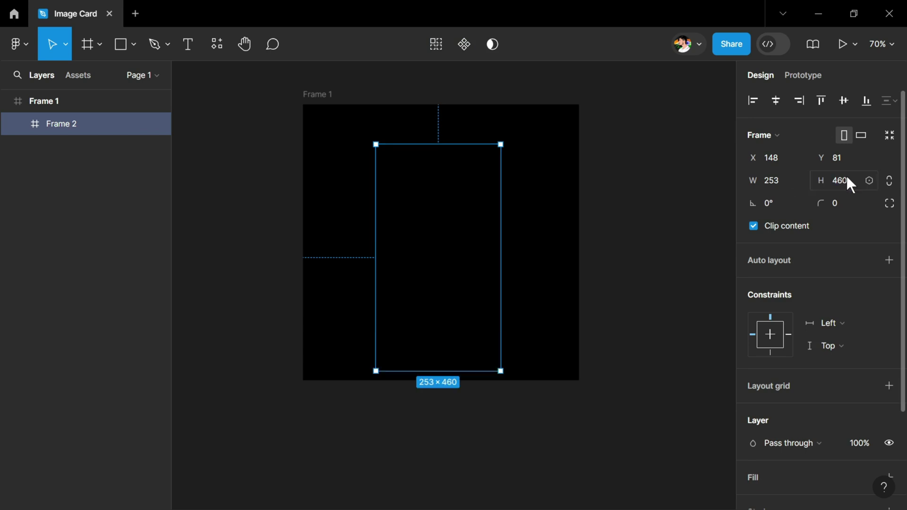
left_click(772, 178)
type("340")
key("Return")
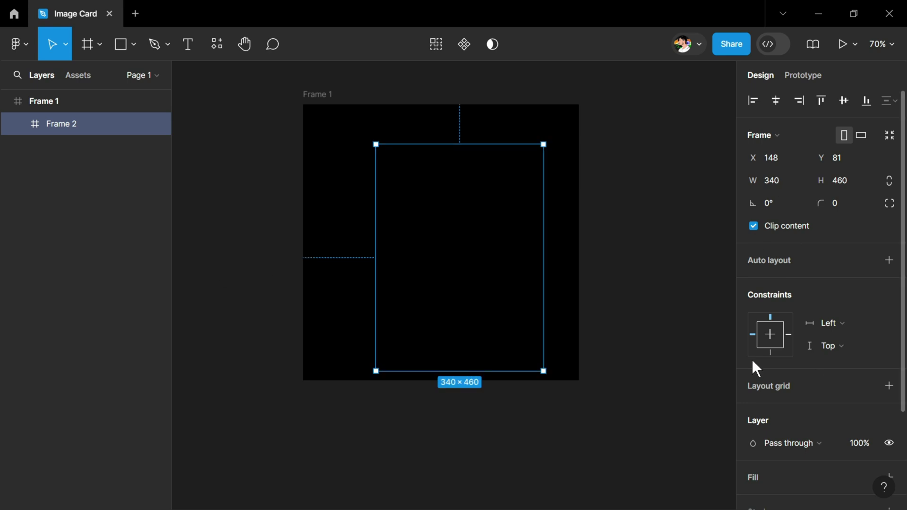
Step: Add a white fill, centre Frame 2 in the black frame, and set corner radius 20
scroll(788, 338, "down", 1)
scroll(786, 333, "down", 2)
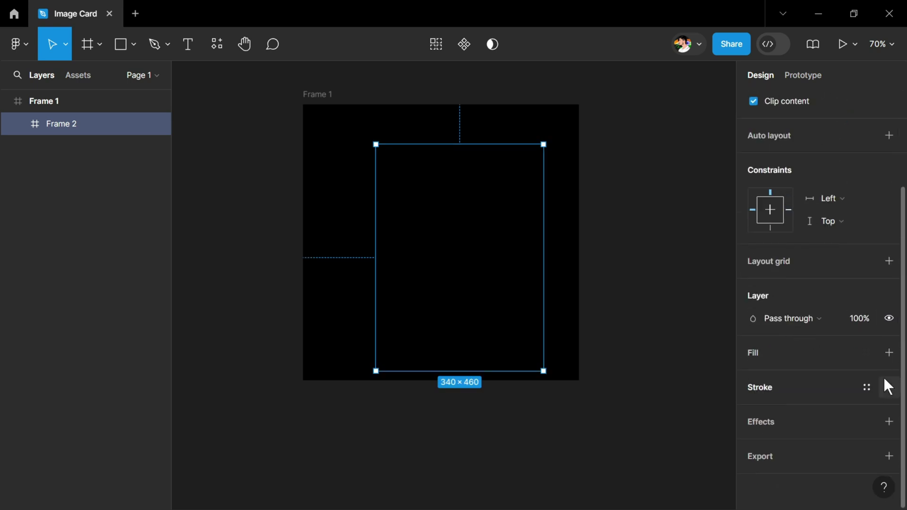
left_click(888, 353)
left_click_drag(452, 255, 439, 247)
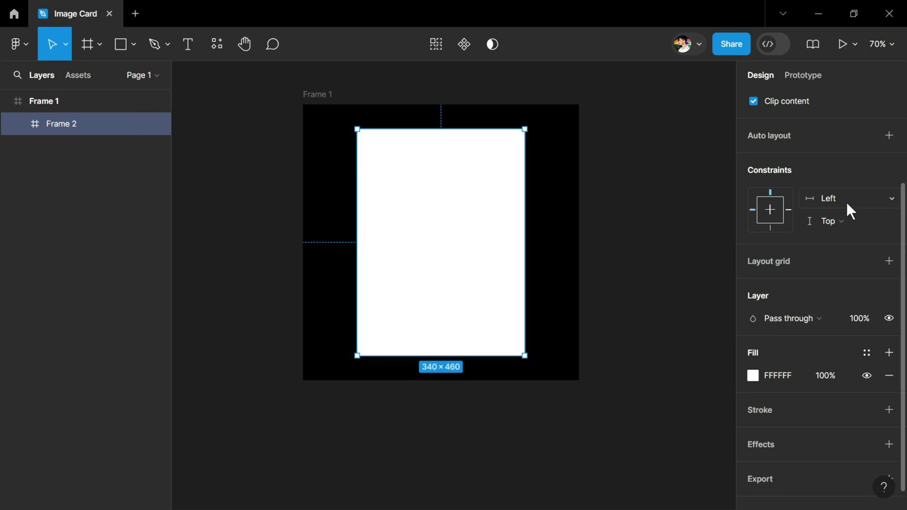
scroll(844, 200, "up", 3)
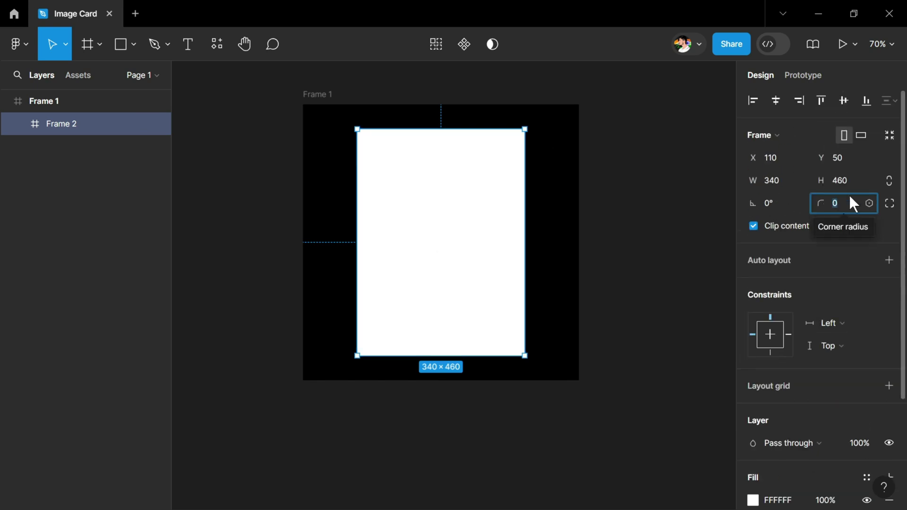
type("20")
key("Return")
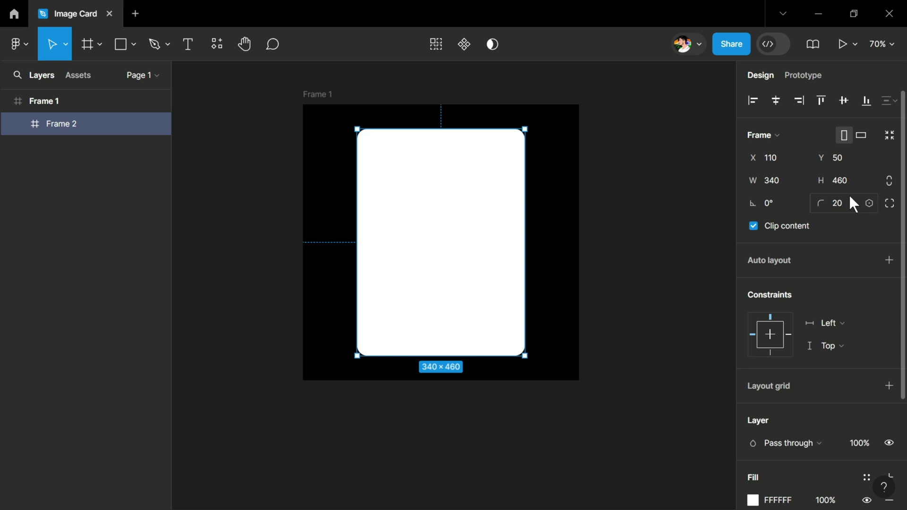
left_click(612, 311)
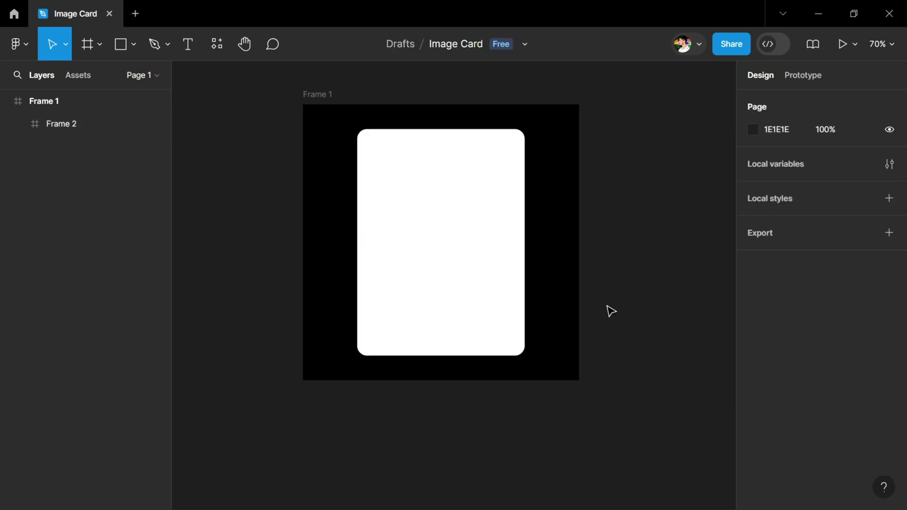
Step: Paste the portrait image, nest it inside Frame 2, and position it to fill the card
key("ctrl+v")
left_click_drag(441, 280, 620, 264)
left_click_drag(679, 288, 496, 276)
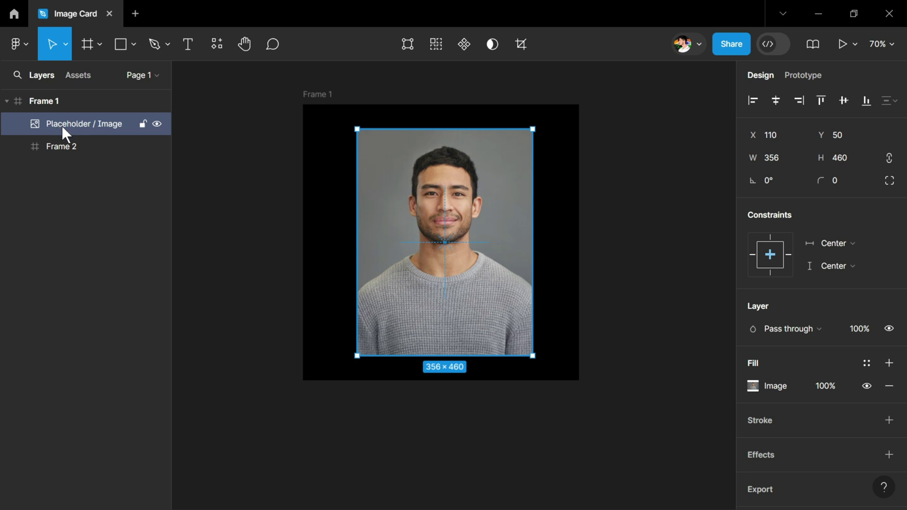
left_click_drag(66, 128, 71, 149)
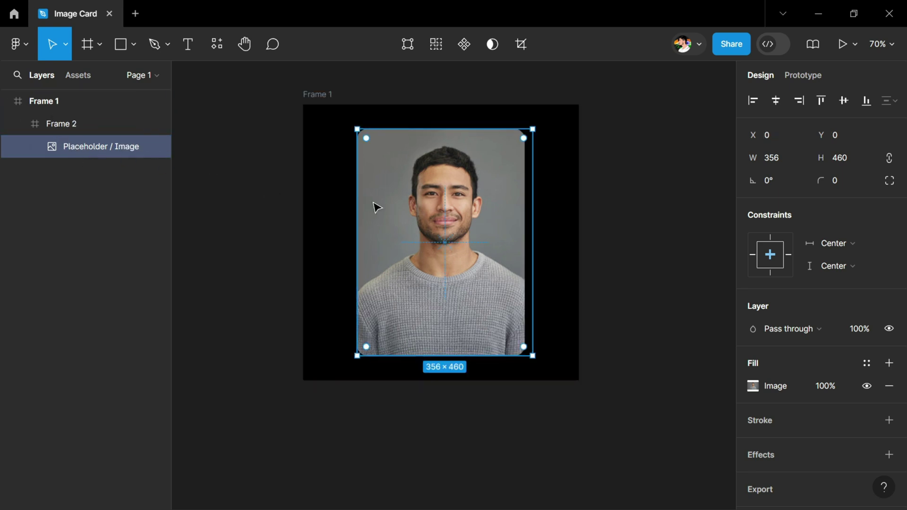
left_click_drag(441, 244, 436, 240)
left_click(297, 178)
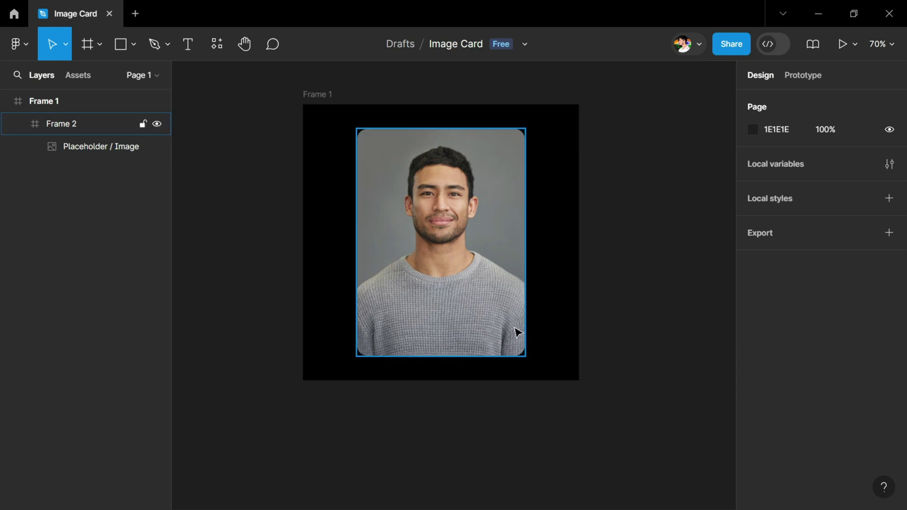
scroll(405, 364, "down", 3)
scroll(403, 364, "down", 2)
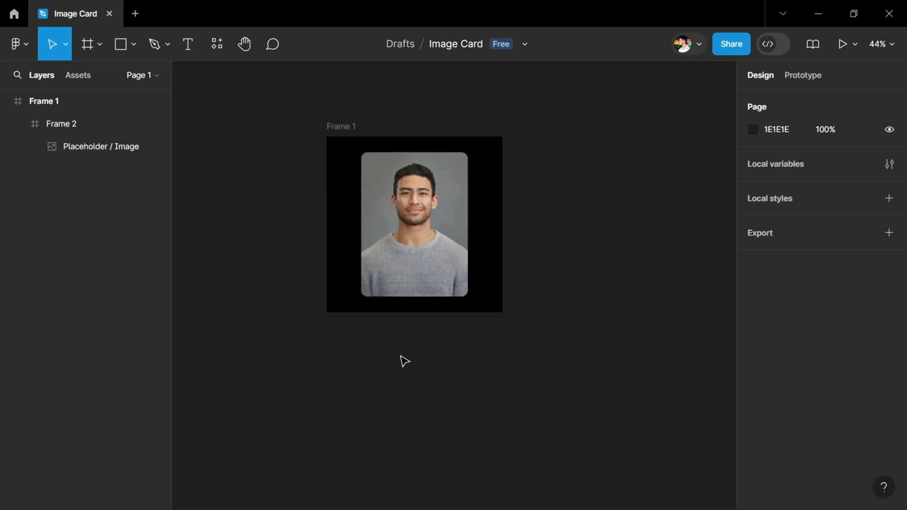
scroll(405, 361, "down", 5)
scroll(389, 137, "up", 3)
Step: Draw Frame 3 below the card with auto layout and a fixed width
key("f")
left_click_drag(336, 161, 523, 251)
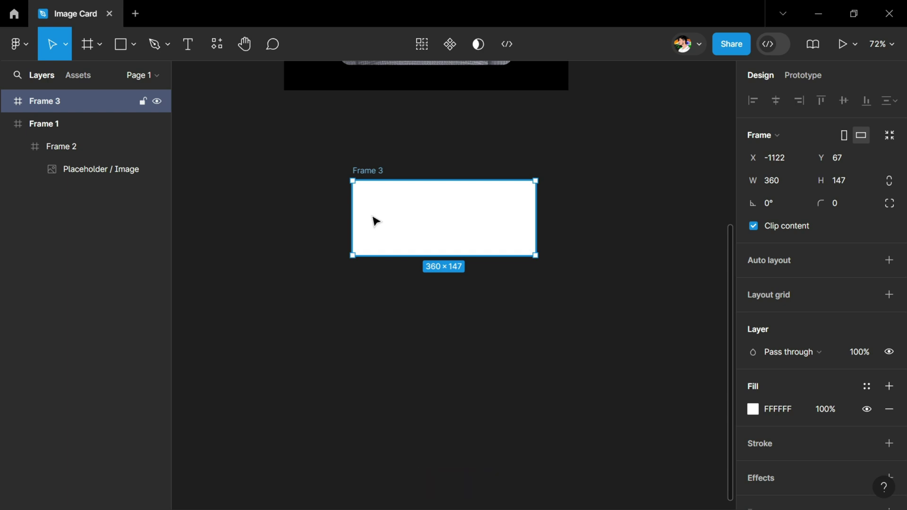
key("shift+a")
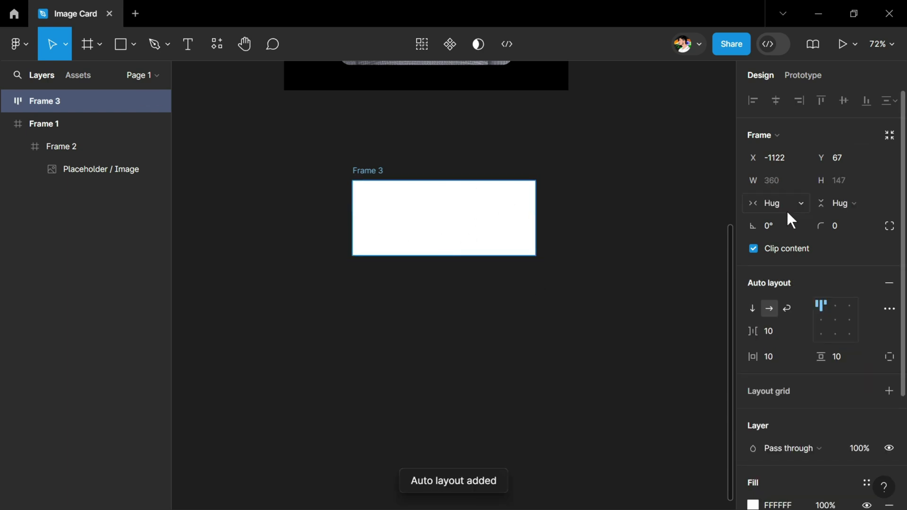
left_click(787, 210)
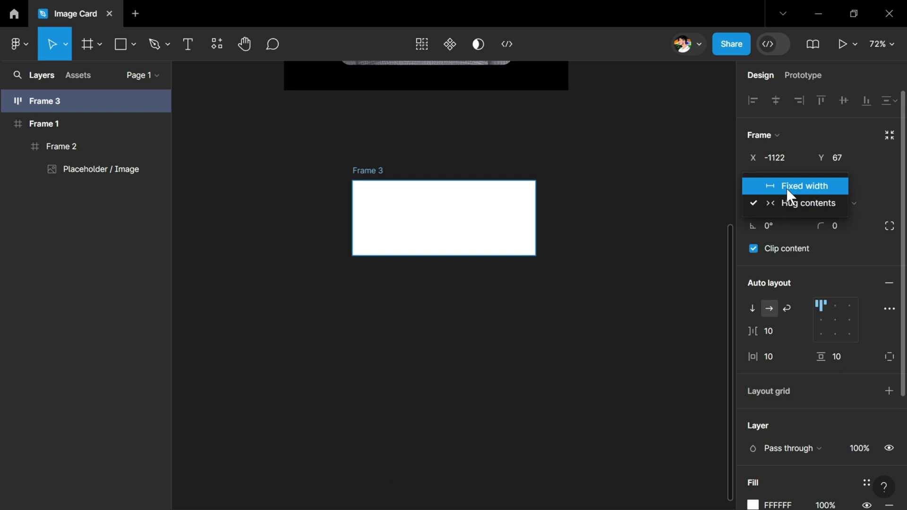
left_click(787, 188)
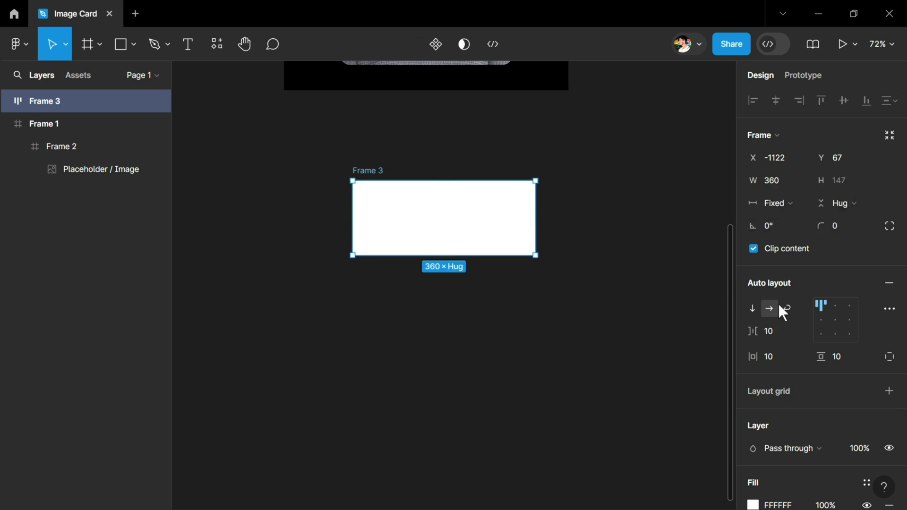
Step: Switch Frame 3's fill to a linear gradient with a black (000000) 100% stop
scroll(803, 312, "down", 3)
left_click(753, 353)
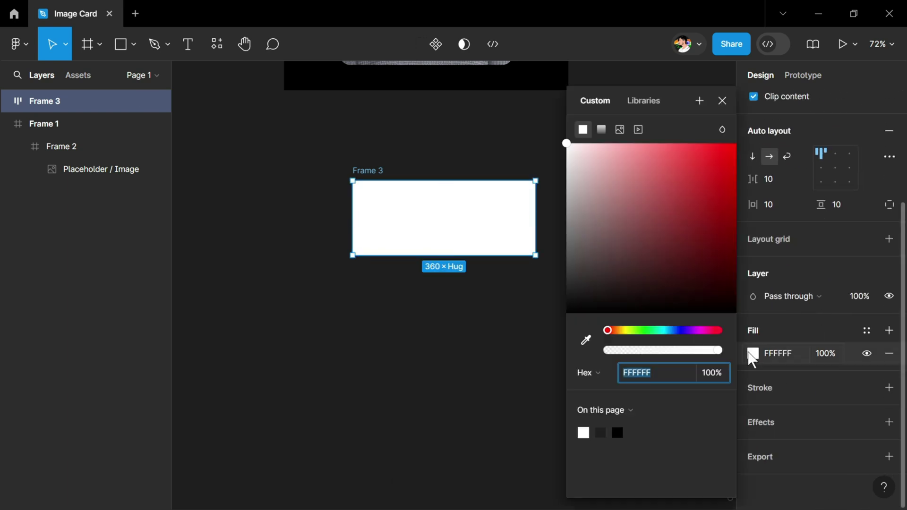
left_click(600, 132)
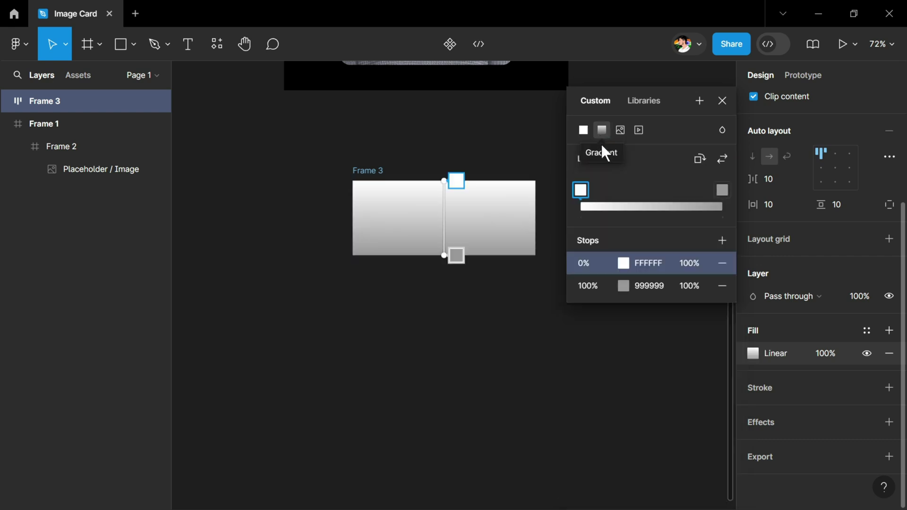
left_click(458, 257)
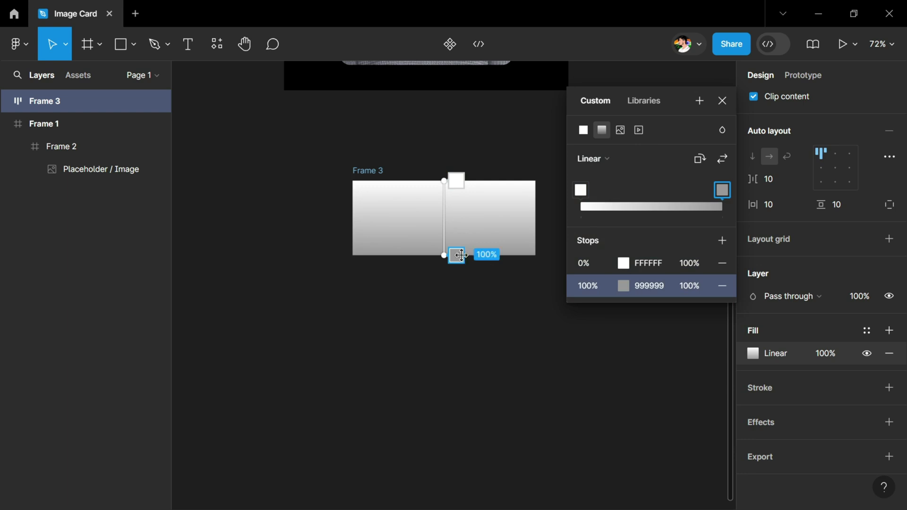
left_click(649, 286)
type("000000")
key("Return")
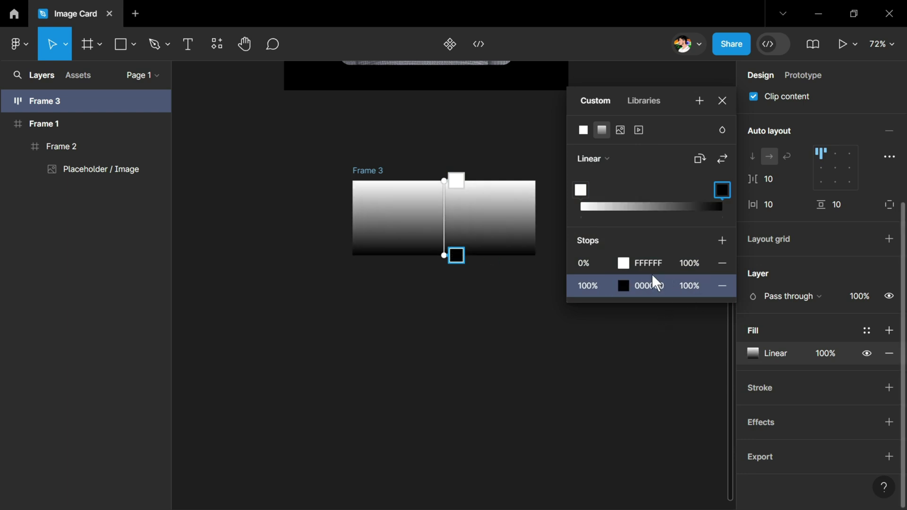
Step: Make the 0% gradient stop black at 0% opacity so it fades to transparent
left_click(648, 263)
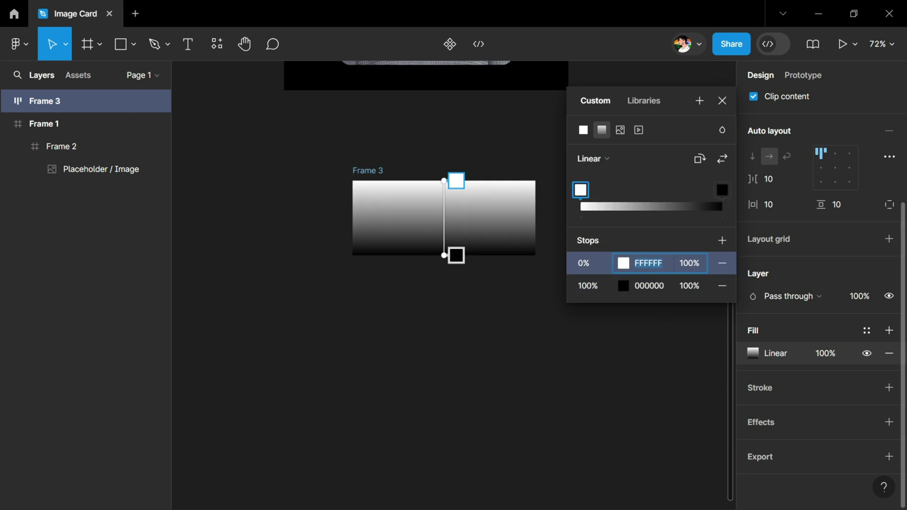
type("000000")
key("Tab")
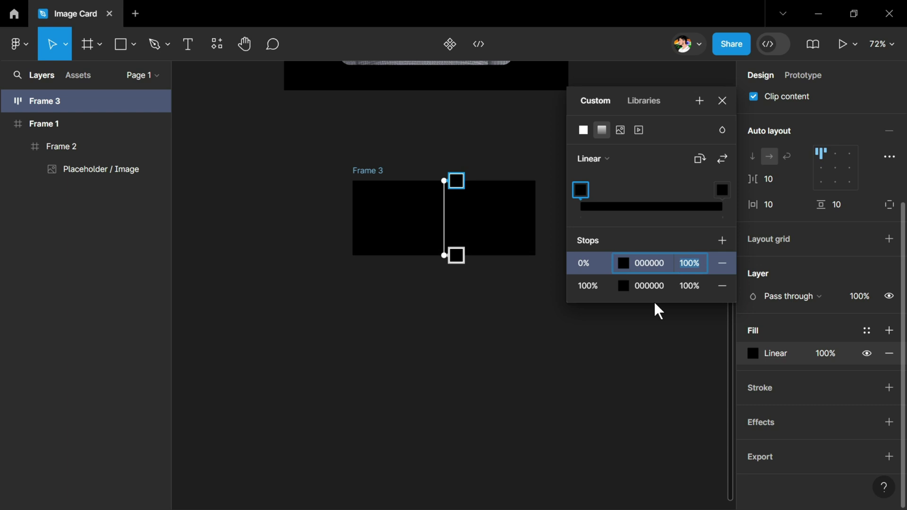
type("0")
key("Return")
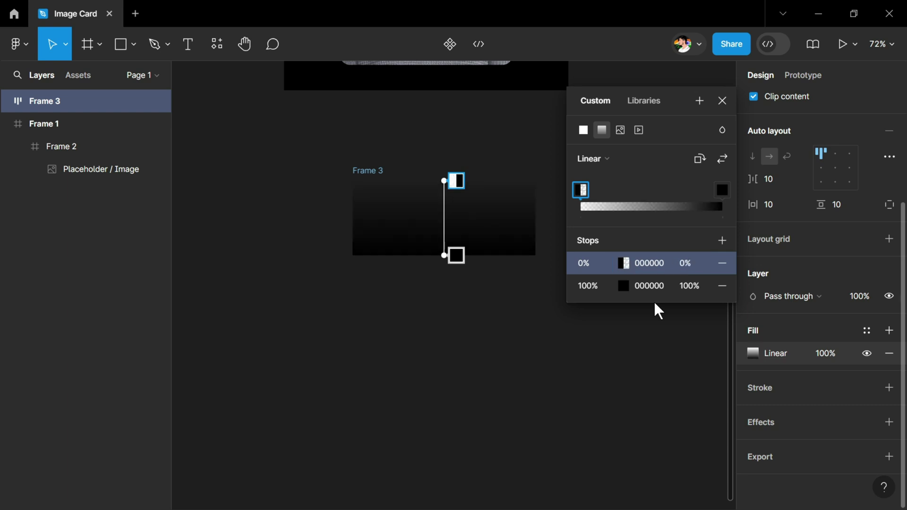
left_click(654, 305)
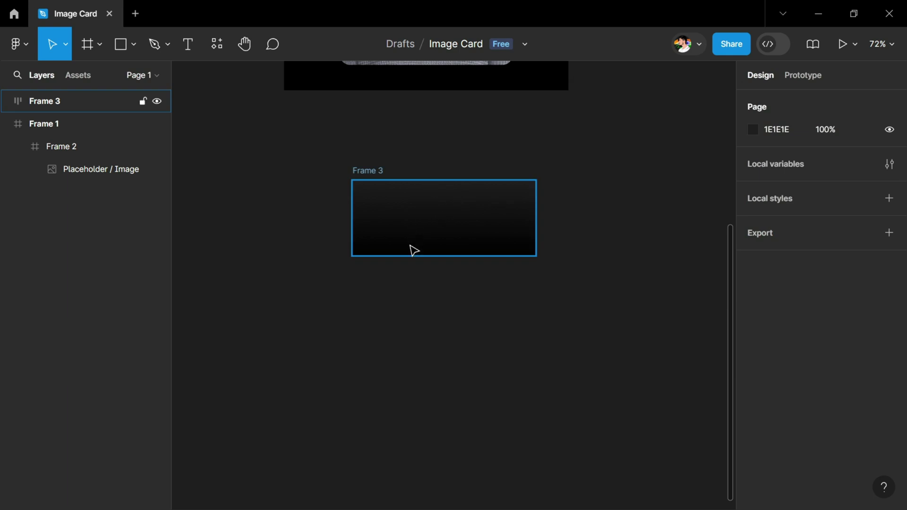
key("t")
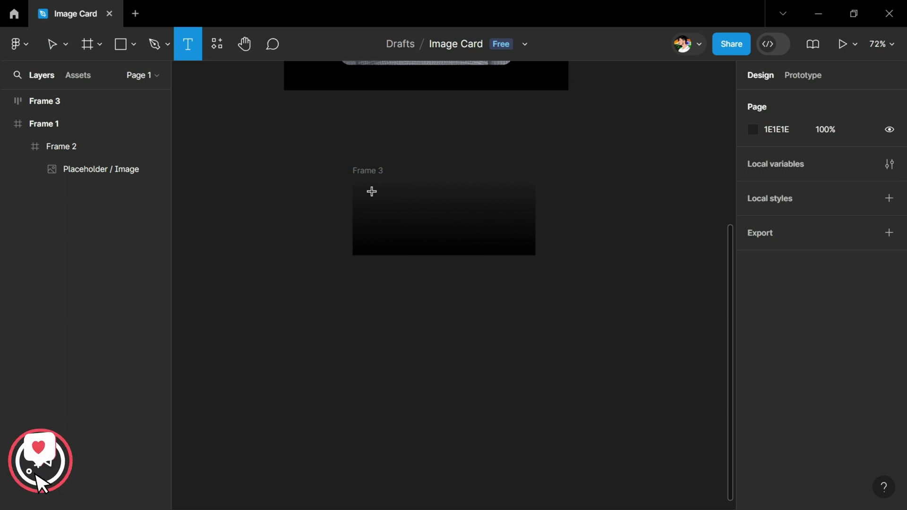
Step: Add the person's name as text in Frame 3, size 32, Semi Bold
left_click(372, 192)
key("Escape")
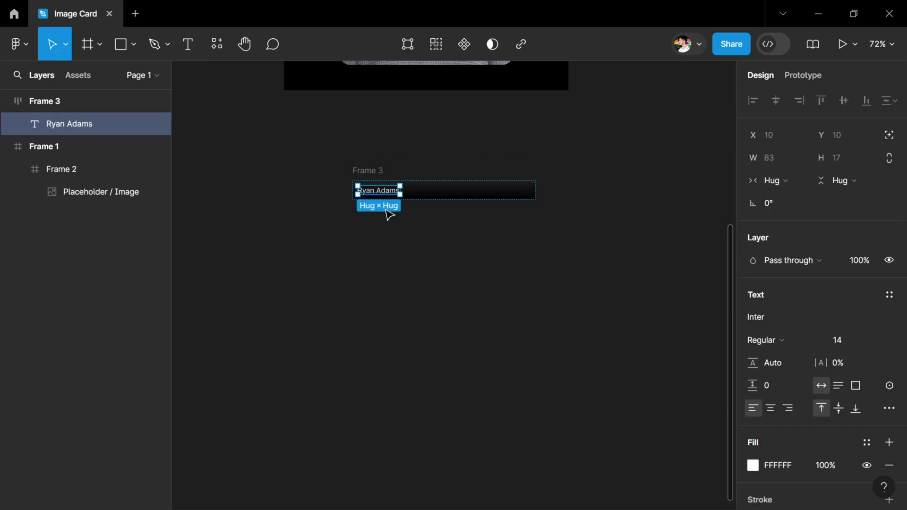
left_click(872, 340)
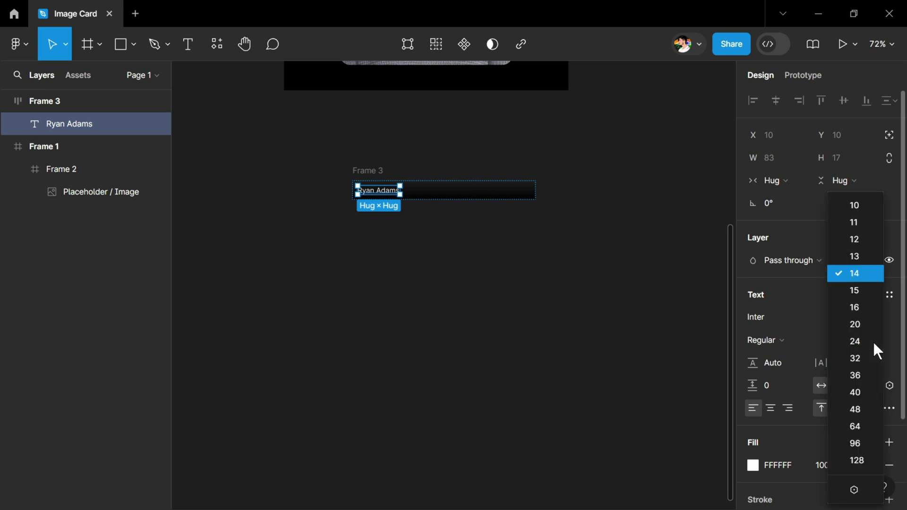
left_click(868, 358)
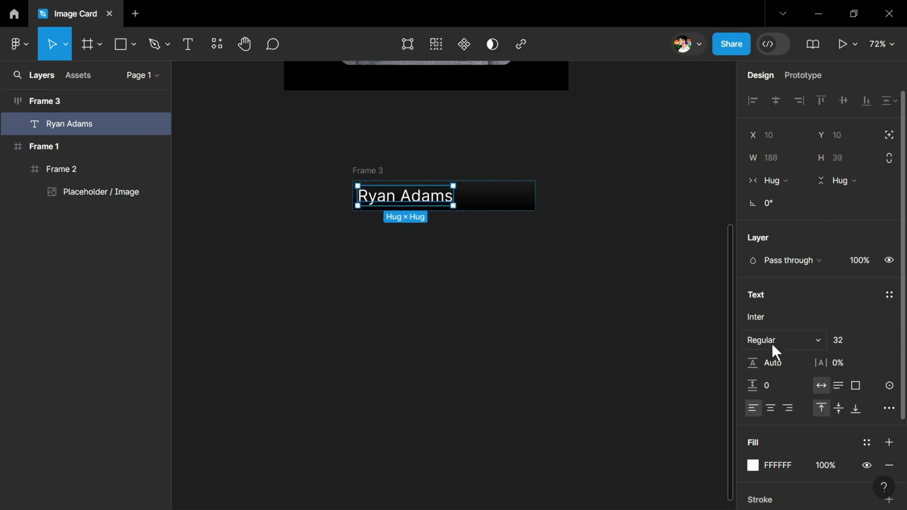
left_click(772, 341)
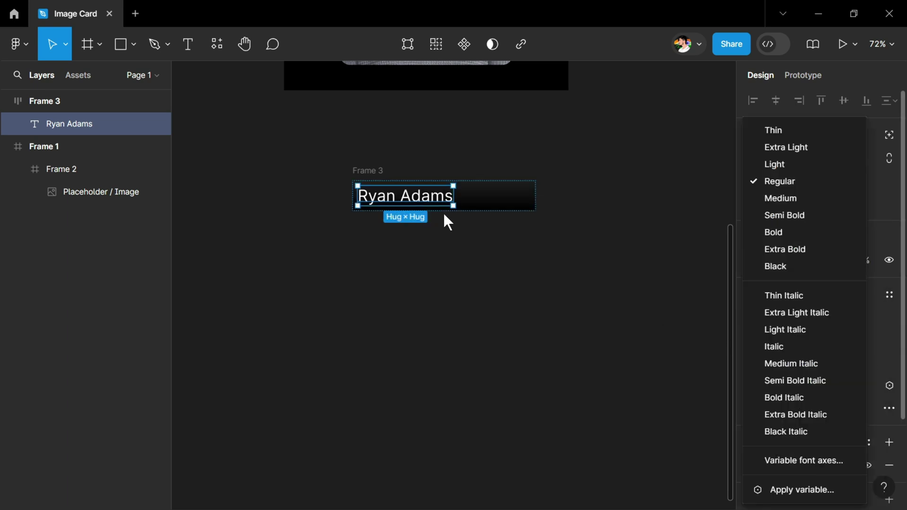
left_click(798, 214)
scroll(414, 203, "up", 3)
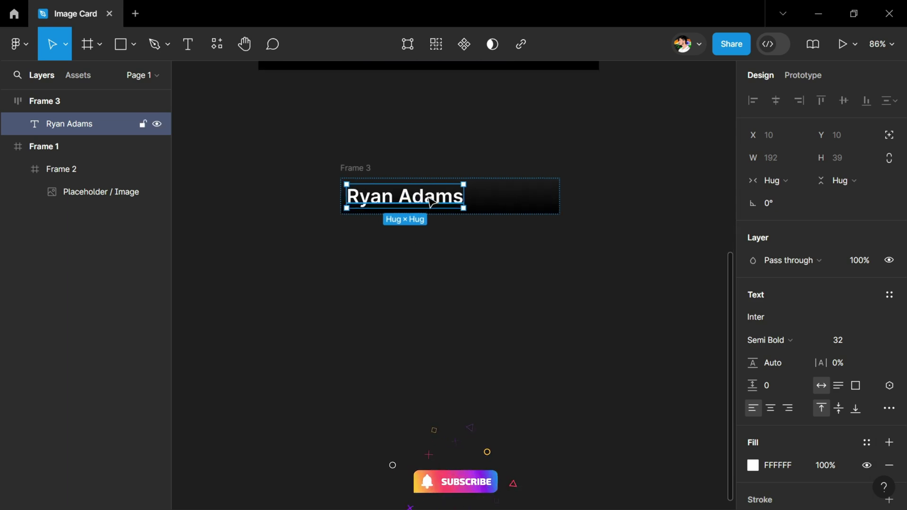
Step: Duplicate the name text and stack Frame 3's texts vertically
key("ctrl+d")
key("shift+Return")
left_click(752, 310)
key("ctrl+z")
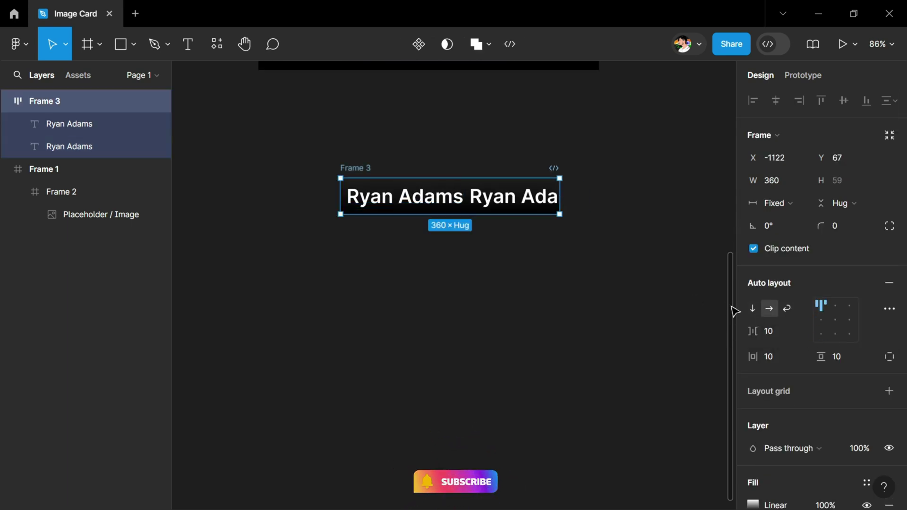
left_click(753, 308)
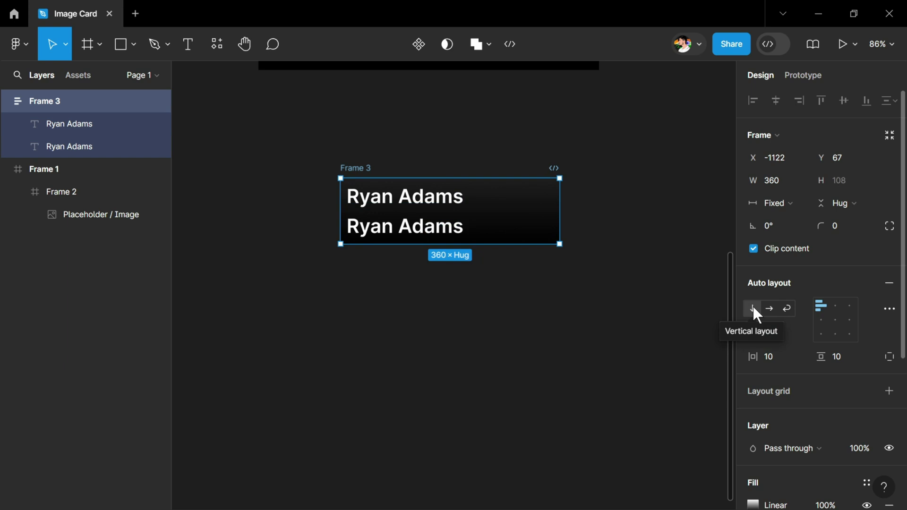
Step: Retype the duplicate as 'Makeup Artist' at size 14, Medium weight
left_click(412, 234)
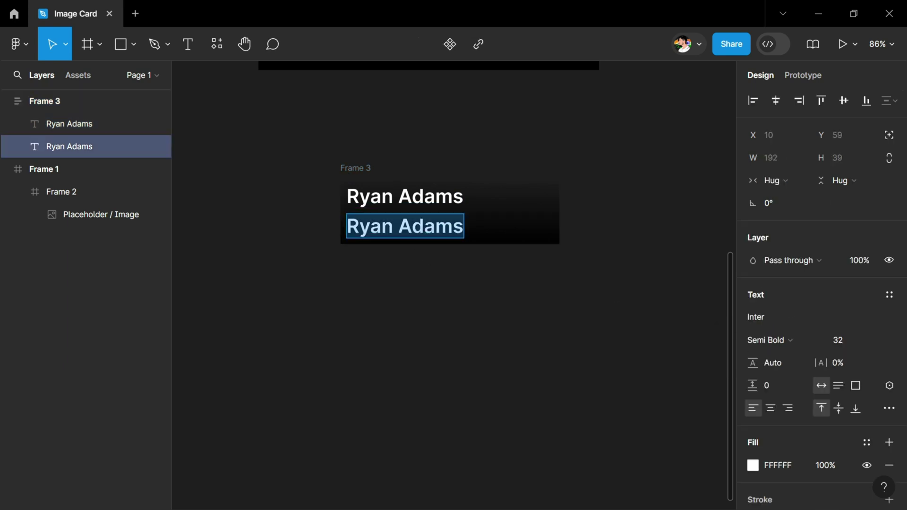
type("Makeup Artist")
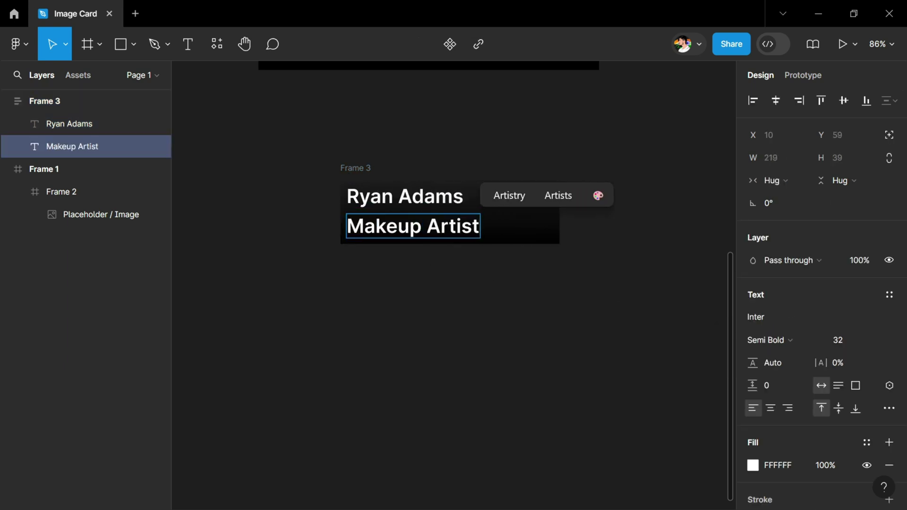
key("Escape")
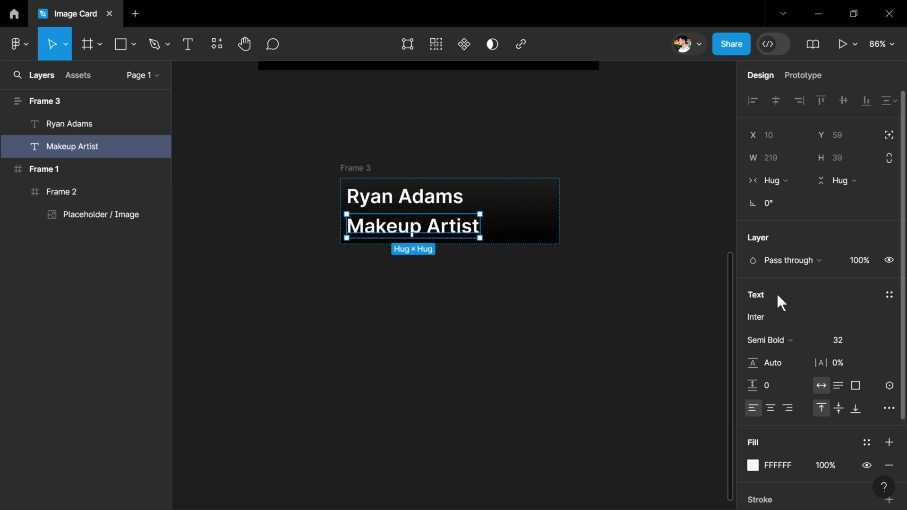
left_click(874, 341)
left_click(854, 257)
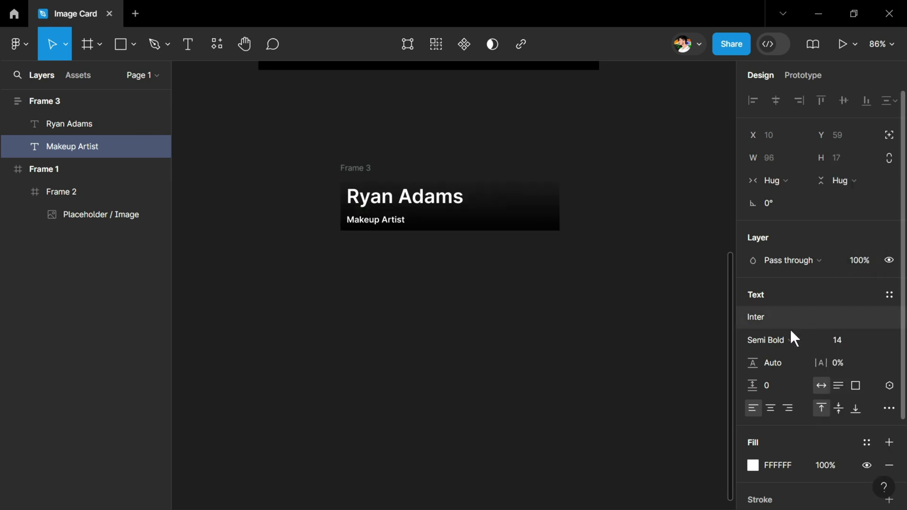
left_click(785, 341)
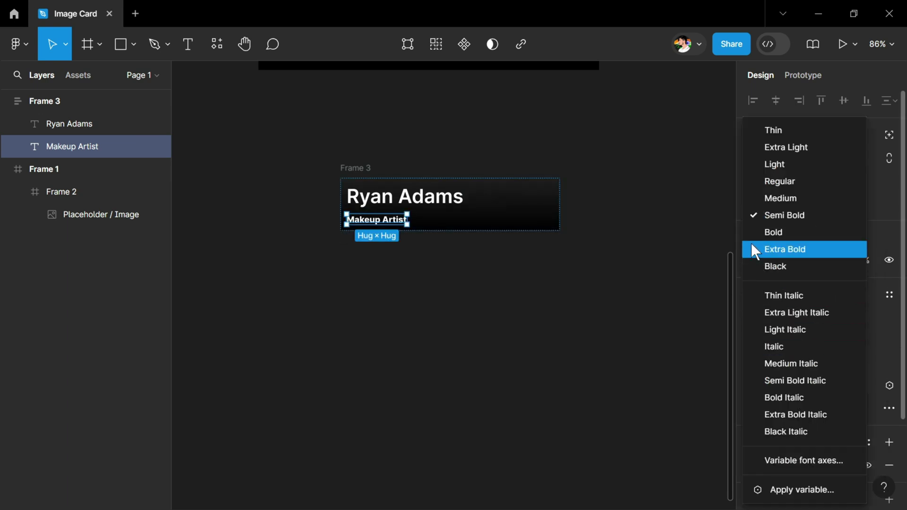
left_click(767, 197)
scroll(373, 218, "up", 5)
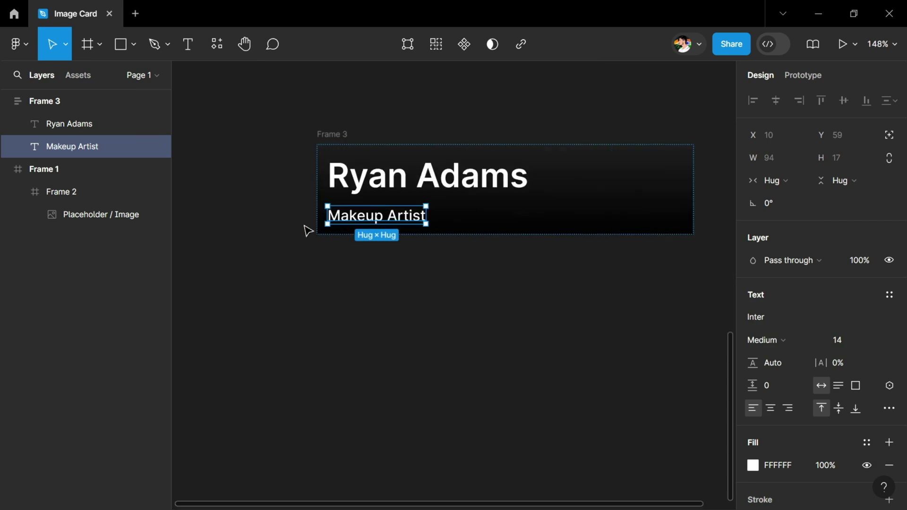
key("Escape")
Step: Wrap the name and title texts together in auto-layout Frame 4
left_click(400, 230)
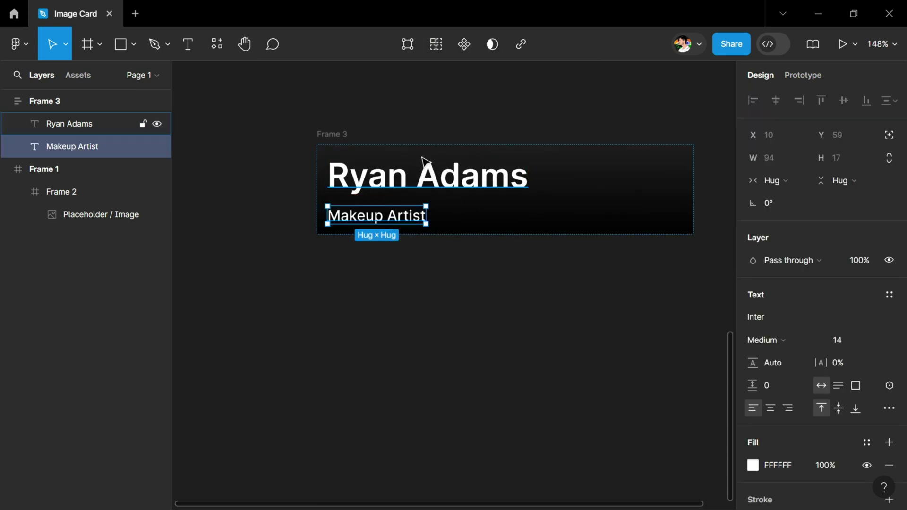
left_click(407, 189, "shift")
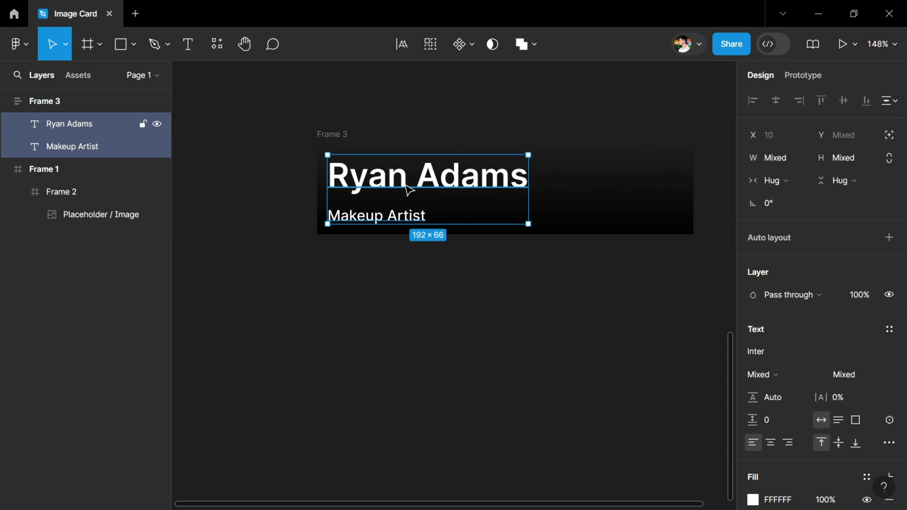
key("shift+a")
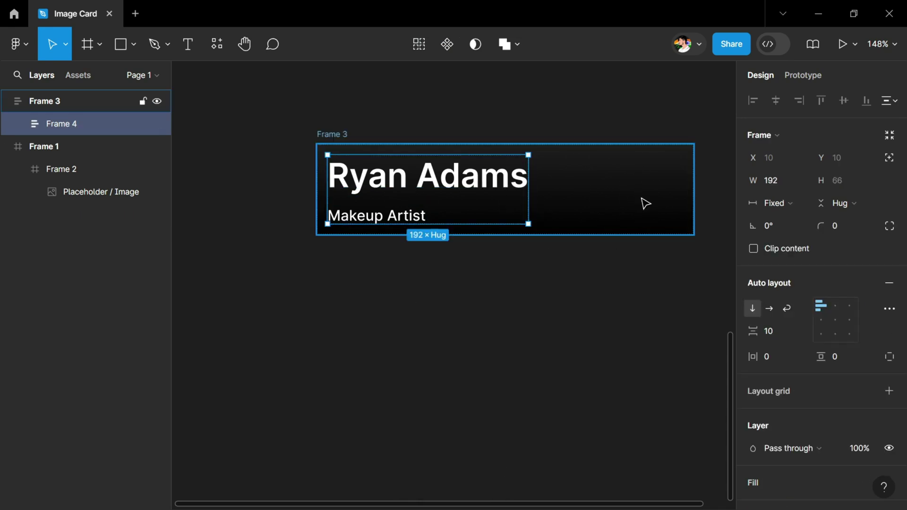
key("Escape")
scroll(478, 233, "right", 3)
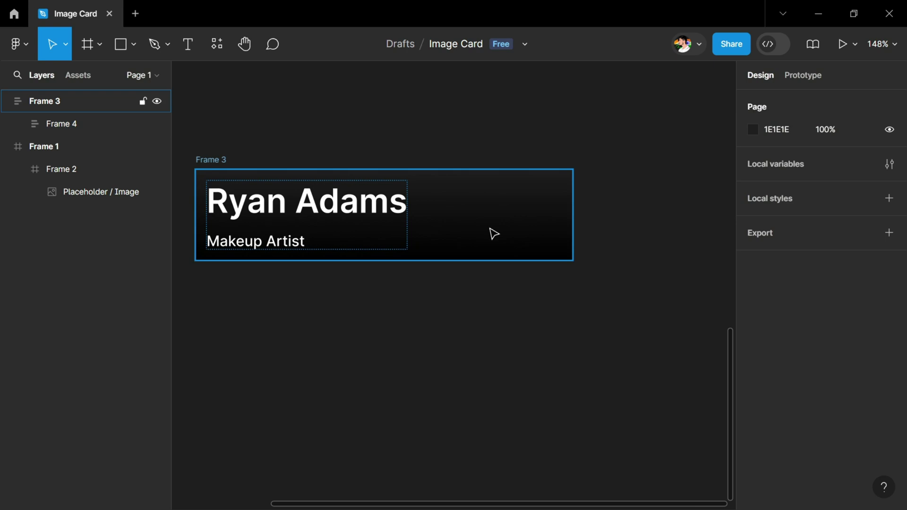
Step: Draw a straight pen line above the card and set its width to 12
key("p")
left_click(465, 134)
left_click(497, 133)
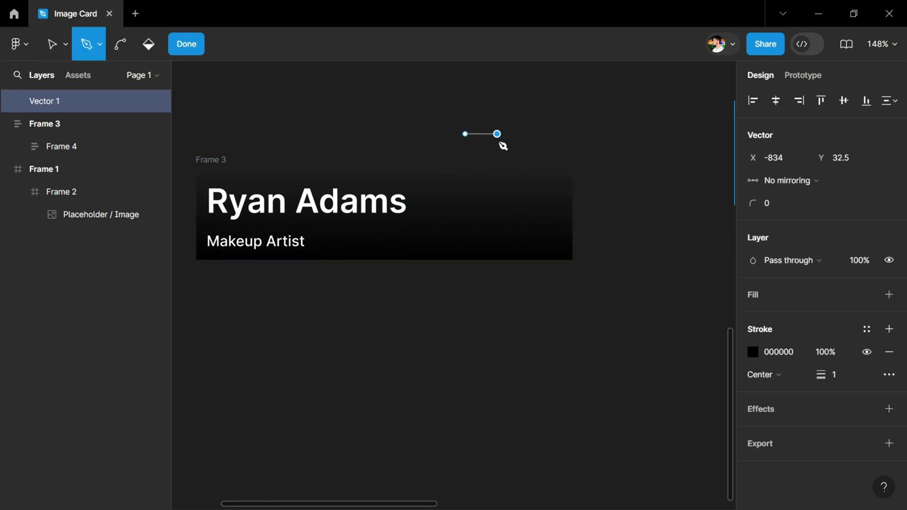
key("Escape")
key("Escape")
left_click(489, 150)
left_click(491, 134)
left_click(543, 132)
left_click(470, 136)
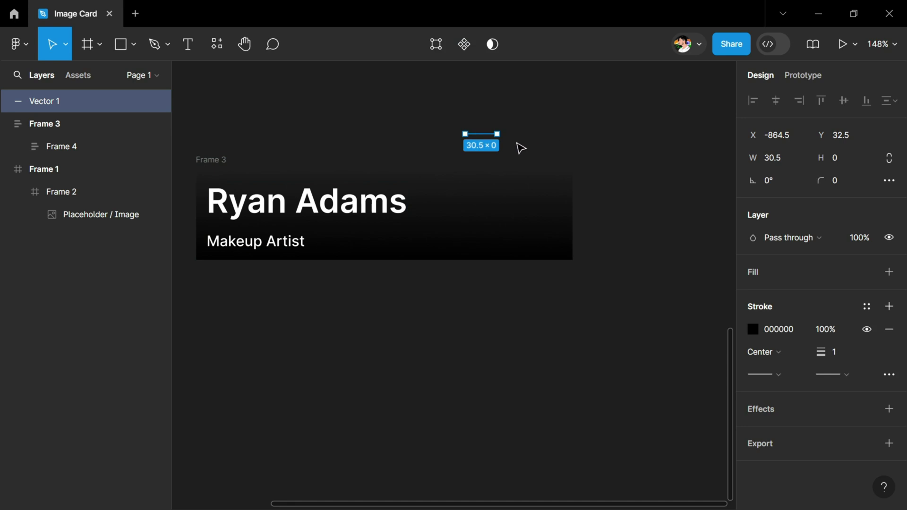
type("12")
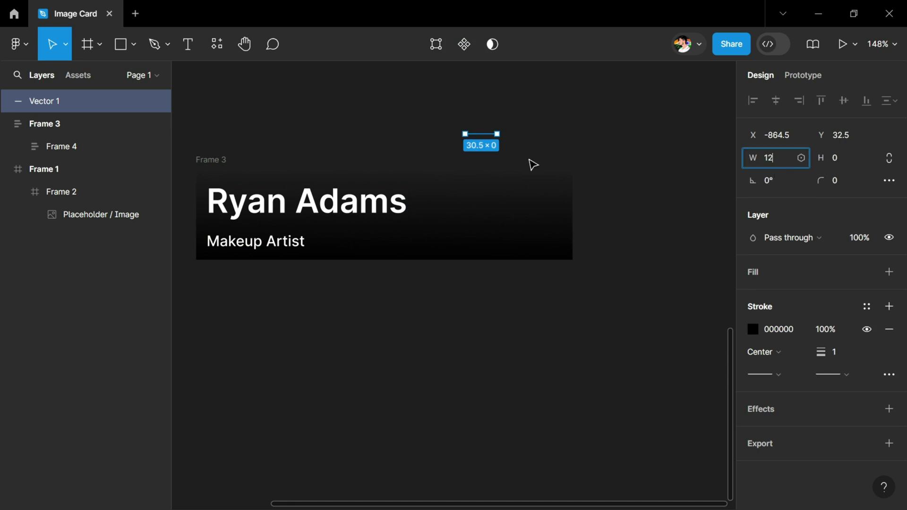
key("Return")
Step: Give the line a white stroke of weight 2
key("ctrl+plus")
left_click(844, 354)
type("2")
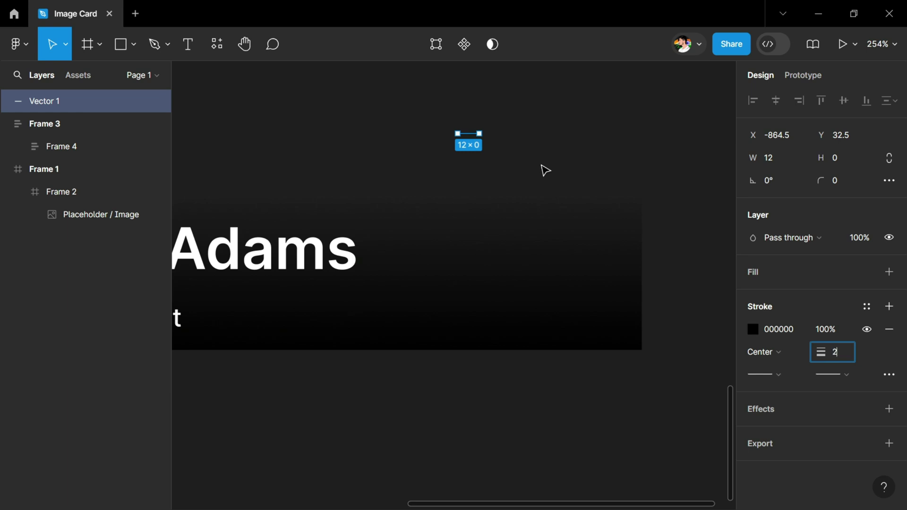
left_click(536, 145)
left_click(467, 134)
left_click(787, 329)
type("f")
left_click(584, 136)
Step: Bend the line into an upward chevron by raising a midpoint, rounding its tip
double_click(470, 135)
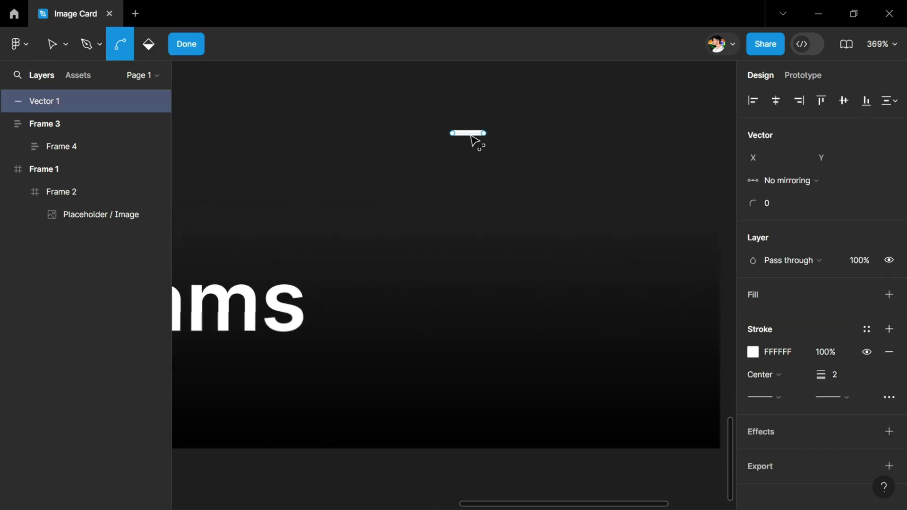
left_click(467, 133)
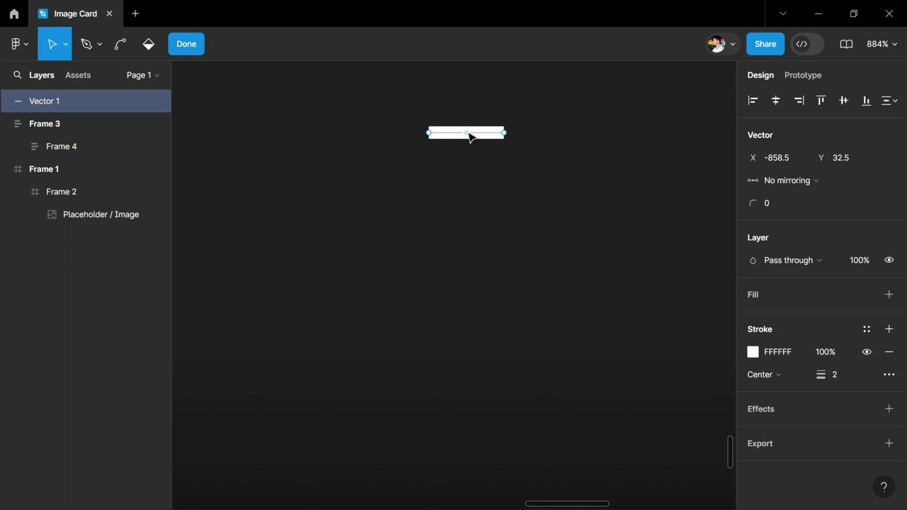
key("Up")
key("Up")
key("Up")
key("Up")
key("Up")
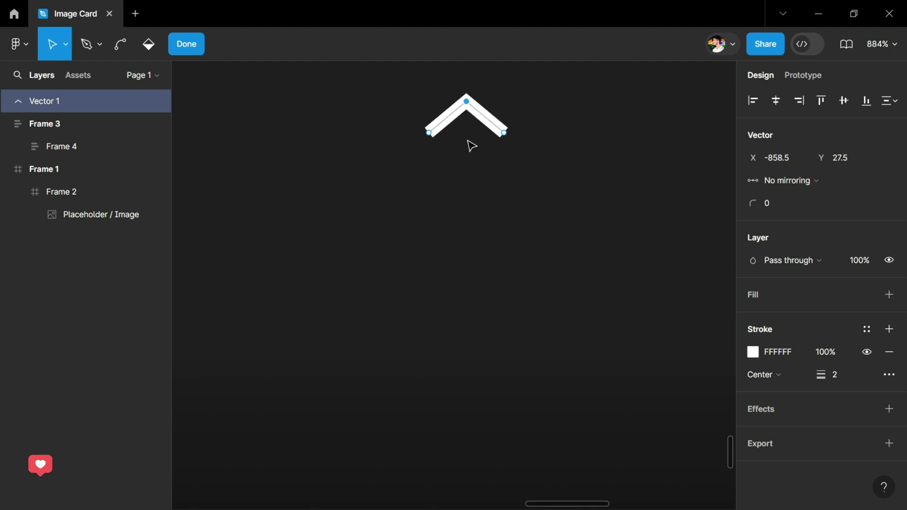
left_click(783, 207)
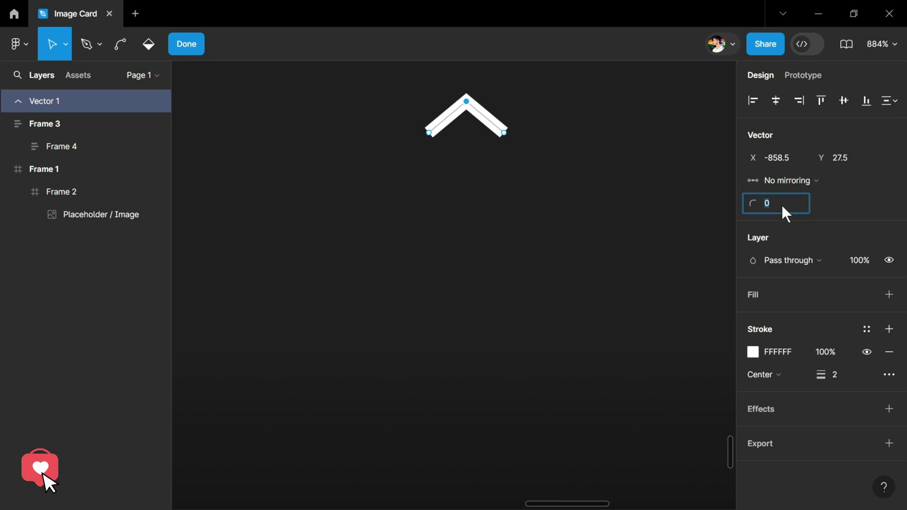
left_click(476, 148)
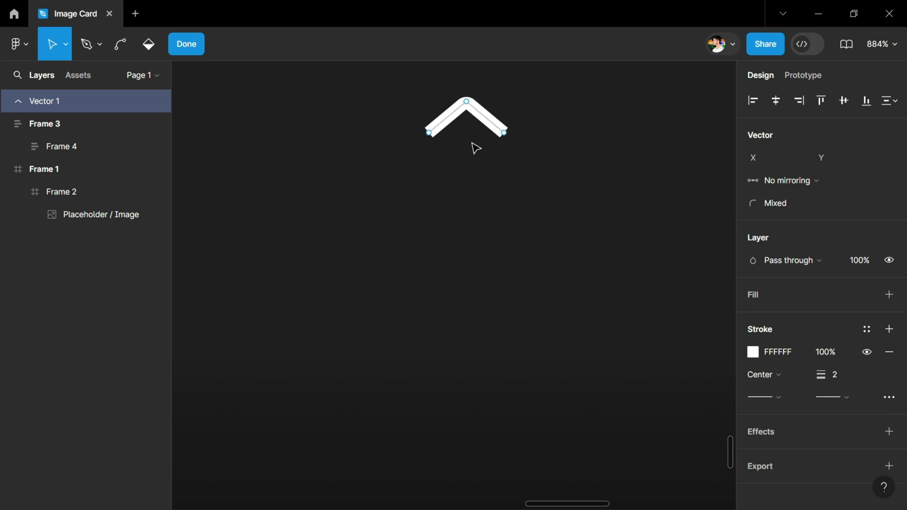
left_click(428, 134)
left_click(511, 145)
key("Escape")
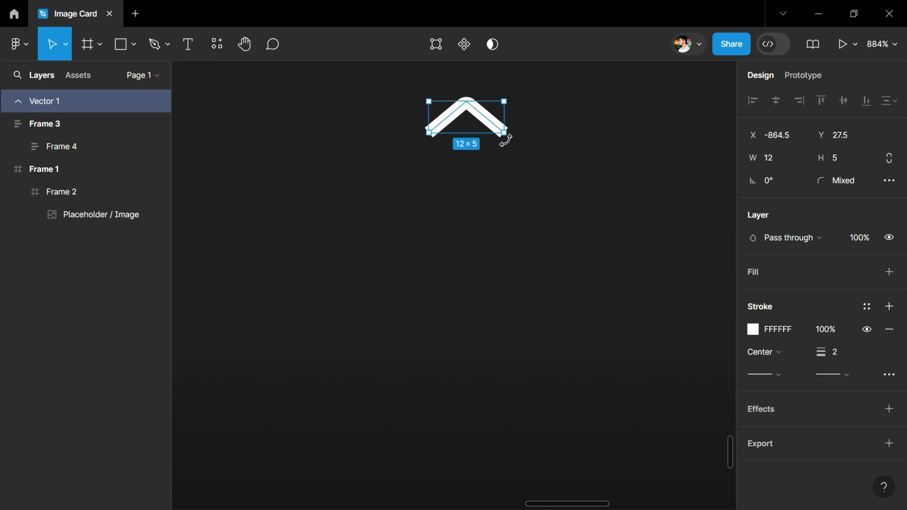
Step: Set both the start and end stroke caps of the chevron to Round
left_click(784, 373)
left_click(806, 470)
left_click(832, 374)
left_click(814, 480)
scroll(470, 199, "down", 3)
left_click(432, 179)
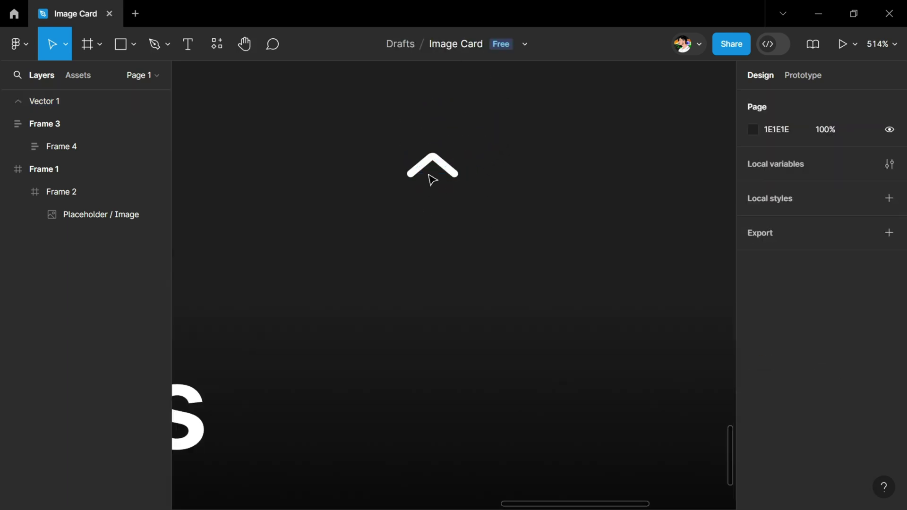
left_click(445, 169)
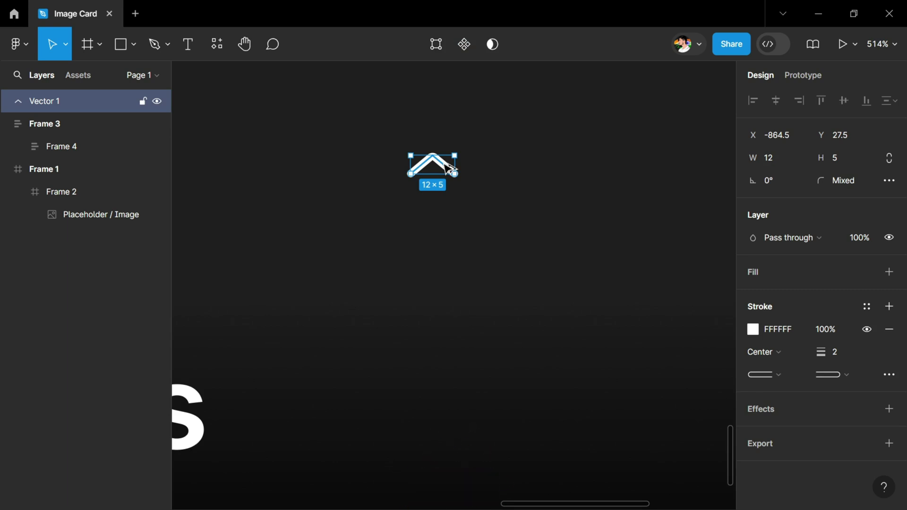
Step: Wrap the chevron in a new frame and set its width to 24
key("ctrl+alt+g")
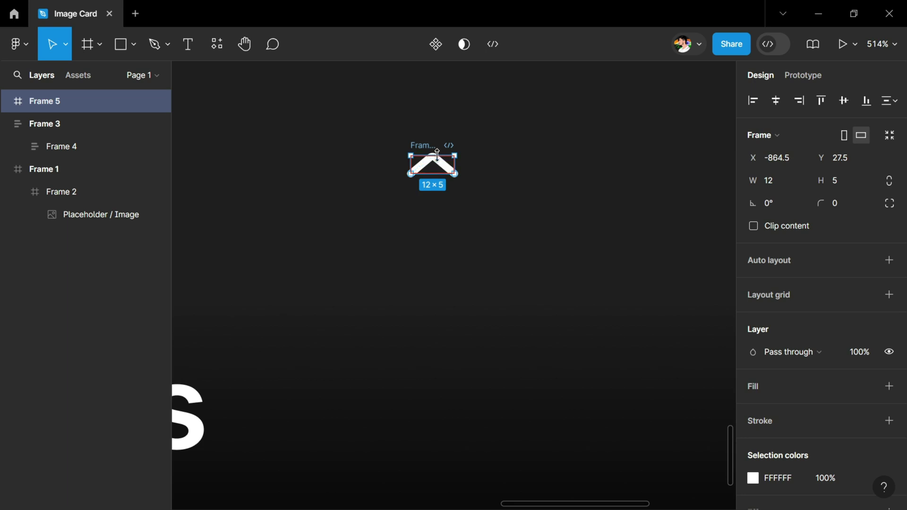
left_click(775, 186)
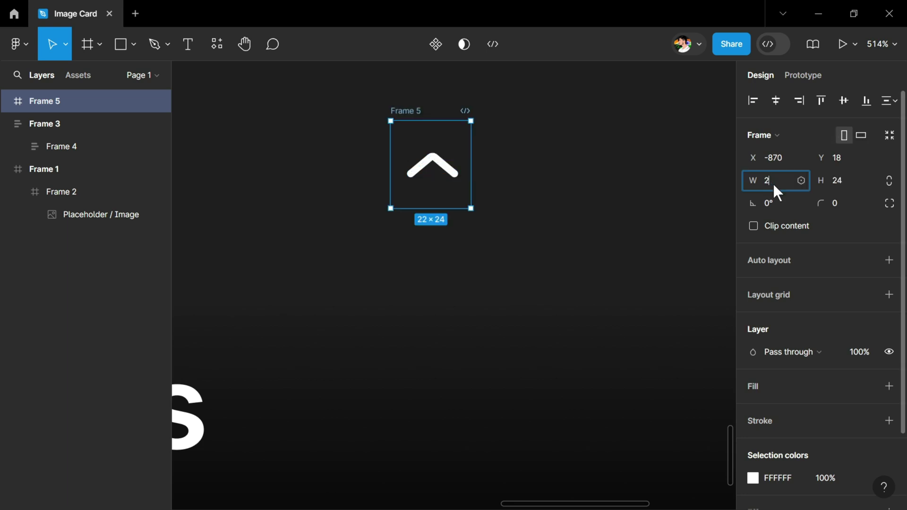
type("4")
key("Return")
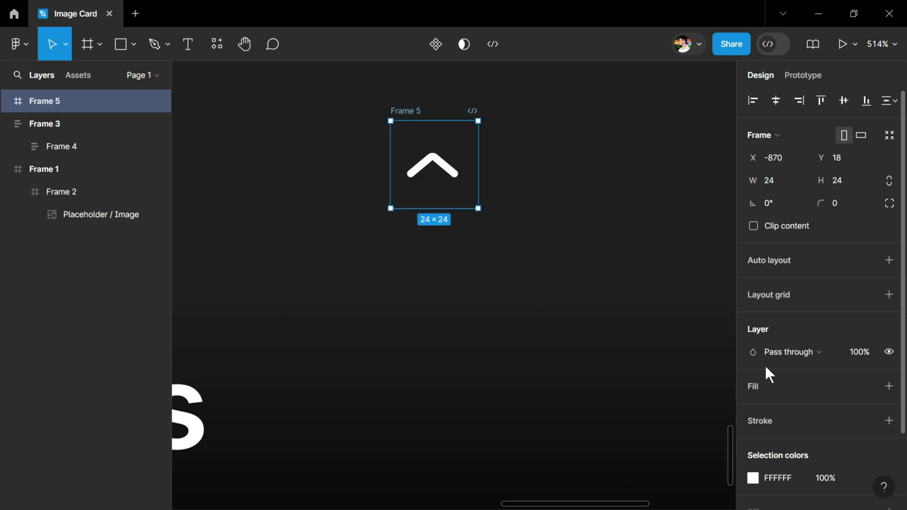
Step: Give the frame a white (ffffff) 2 px outline and 100 corner radius
scroll(769, 375, "down", 2)
left_click(889, 329)
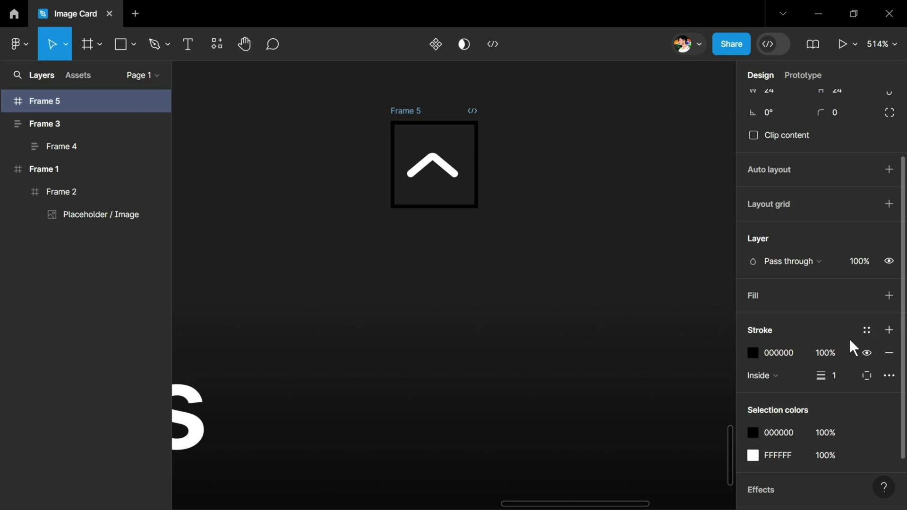
left_click(795, 361)
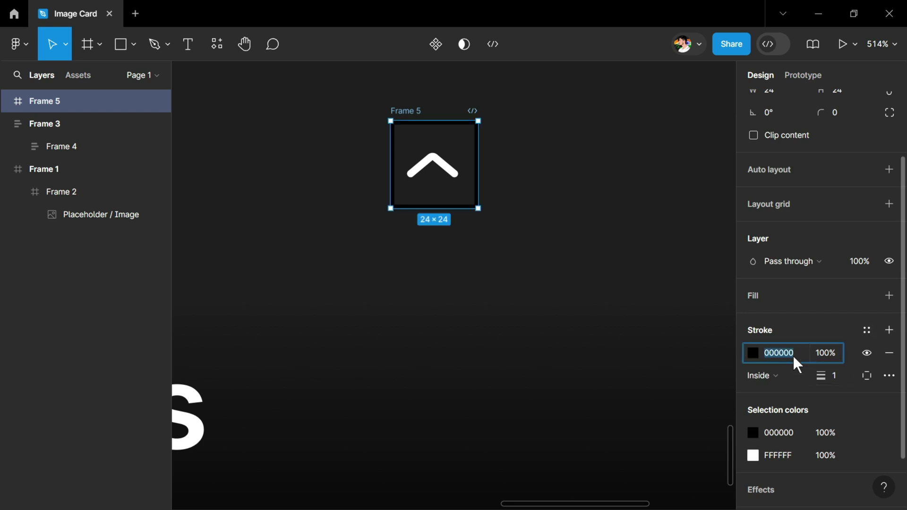
type("ffffff")
key("Return")
scroll(836, 234, "up", 2)
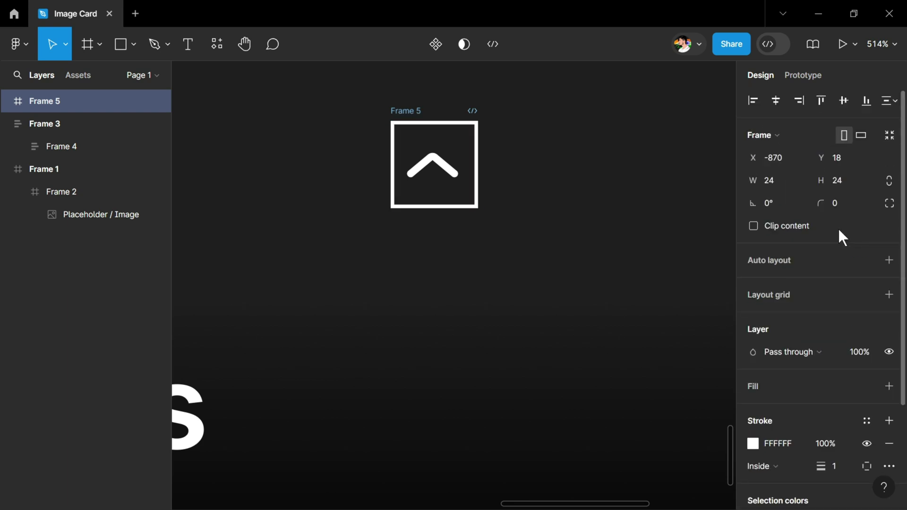
left_click(844, 211)
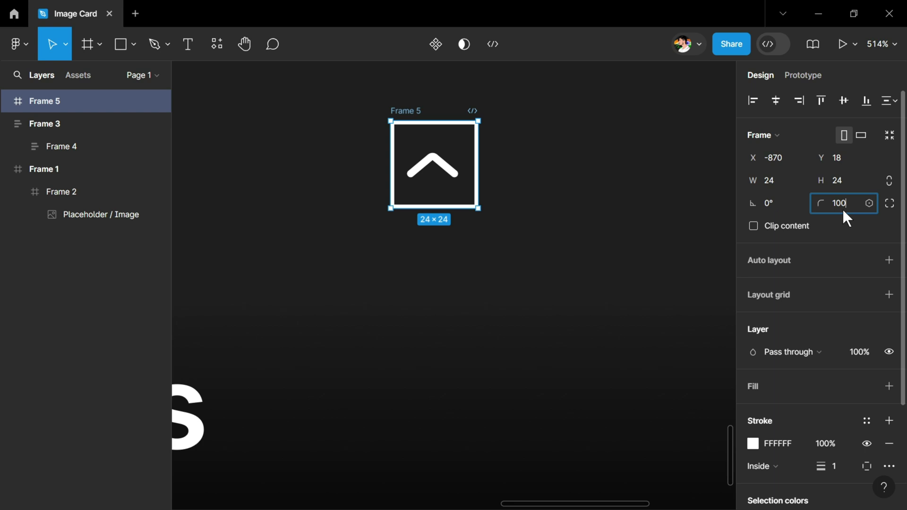
key("Return")
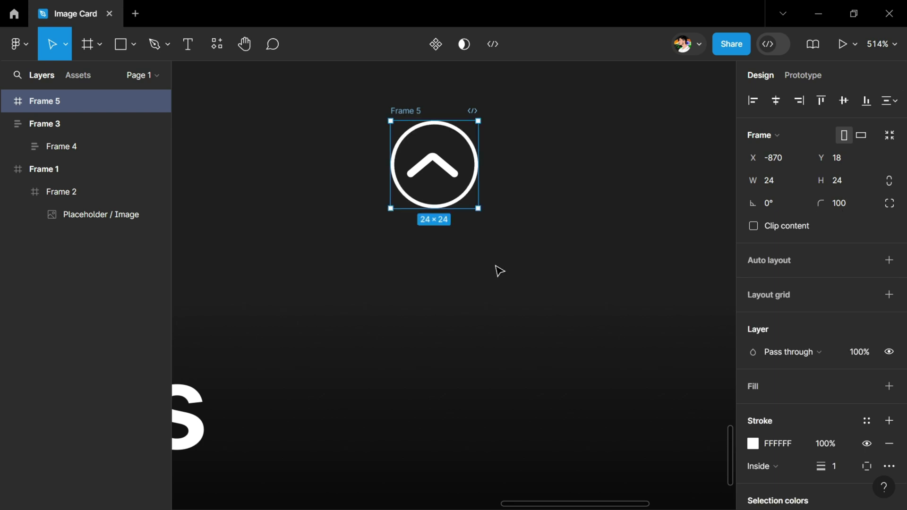
left_click(835, 472)
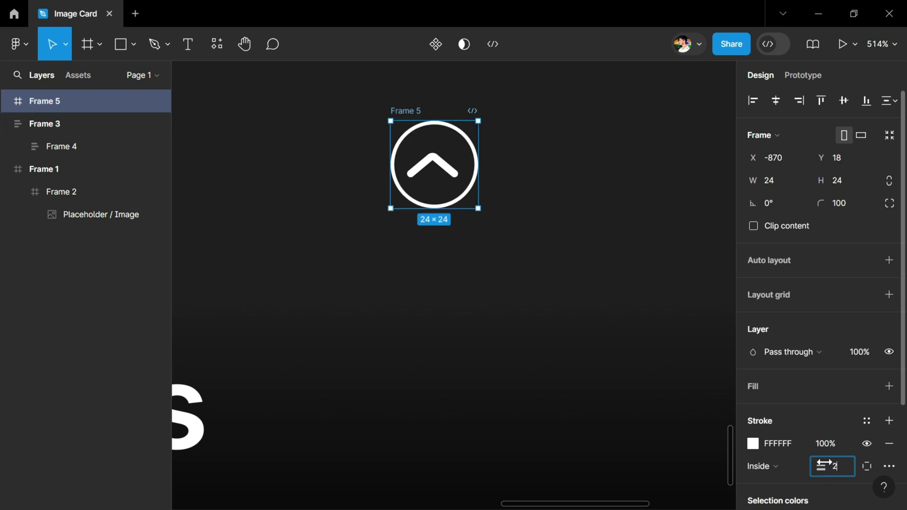
type("2")
left_click(648, 233)
Step: Add auto layout to Frame 5 so the chevron sits centred
left_click(472, 168)
scroll(843, 312, "down", 3)
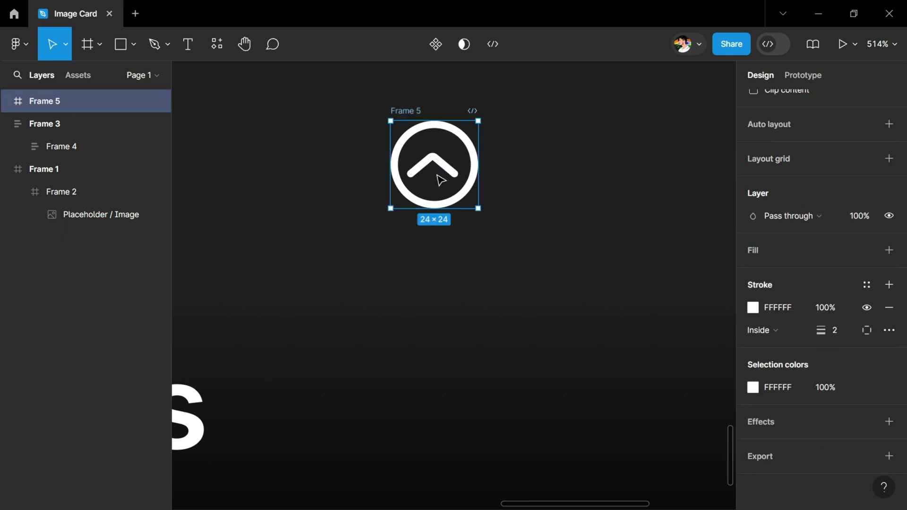
key("shift+a")
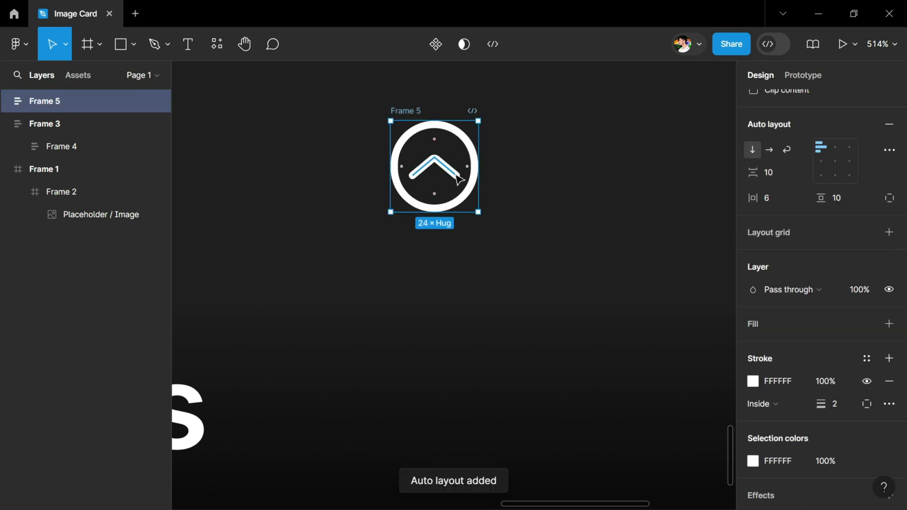
scroll(577, 258, "down", 5)
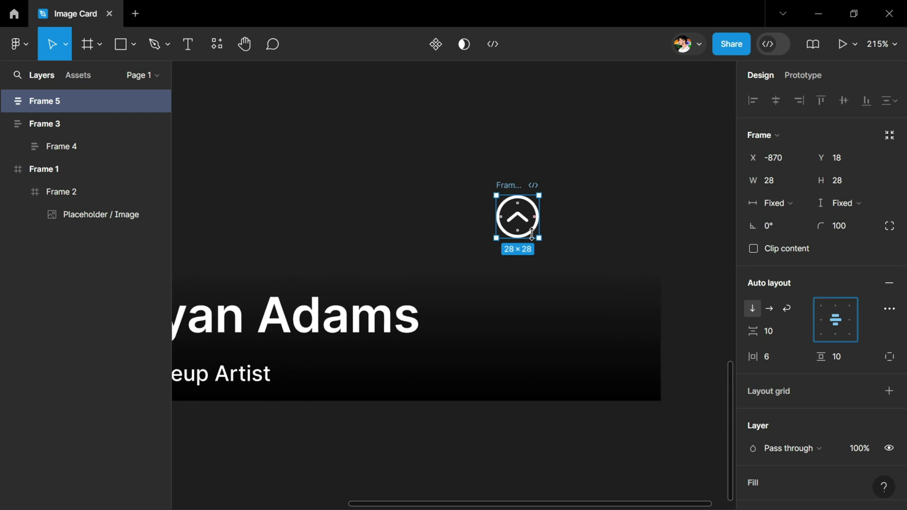
scroll(534, 233, "up", 3)
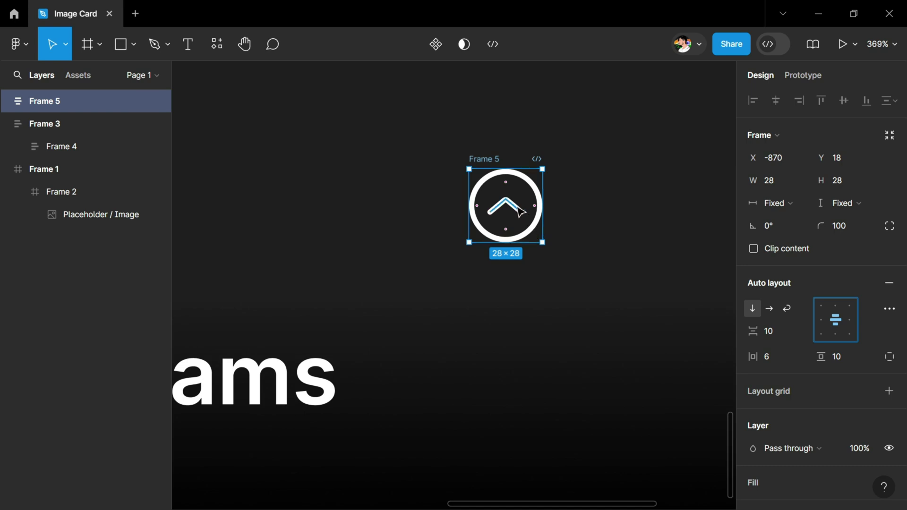
Step: Duplicate the chevron button to the right as Frame 6 and set Frame 5's opacity to 60%
key("alt")
left_click_drag(512, 211, 609, 223)
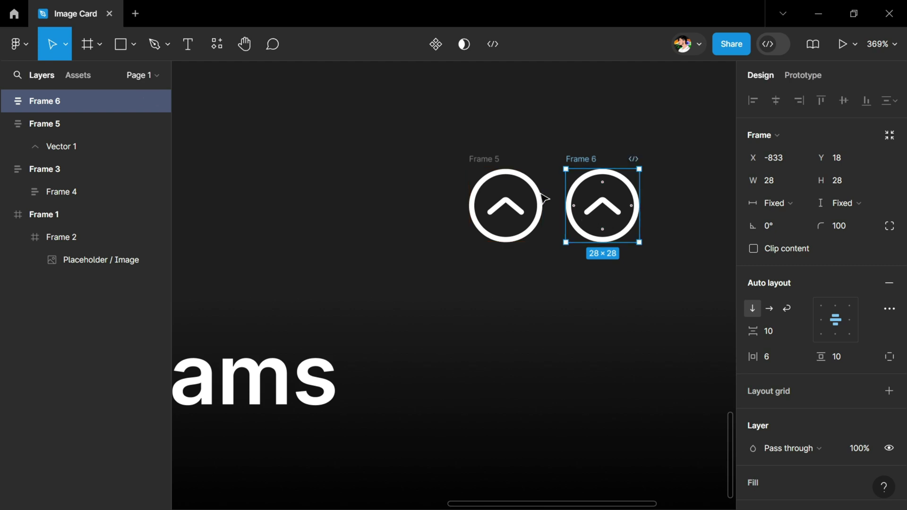
left_click(494, 180)
key("8")
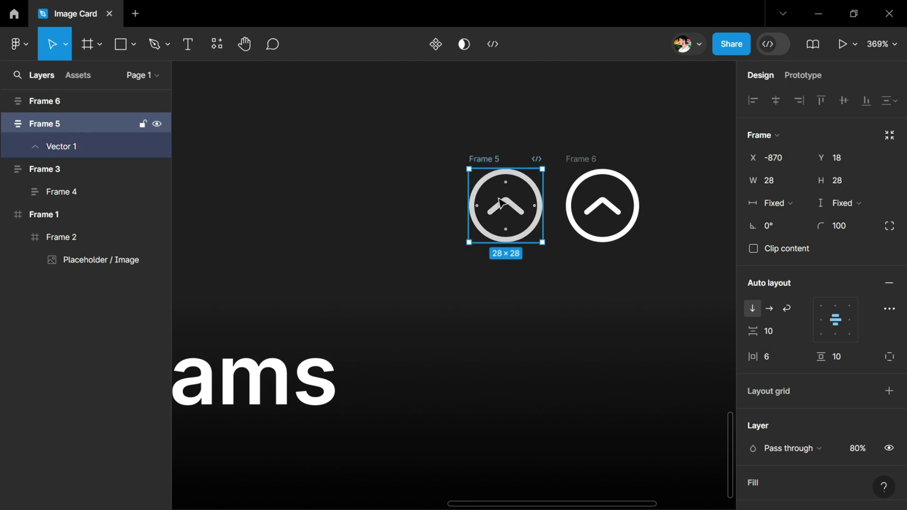
key("6")
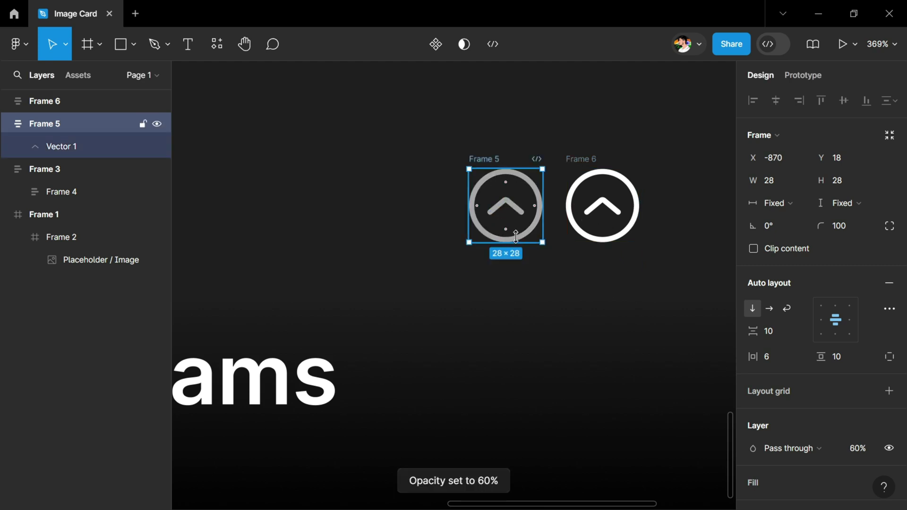
Step: Combine Frame 5 and Frame 6 into the Component 1 component set
left_click(591, 214)
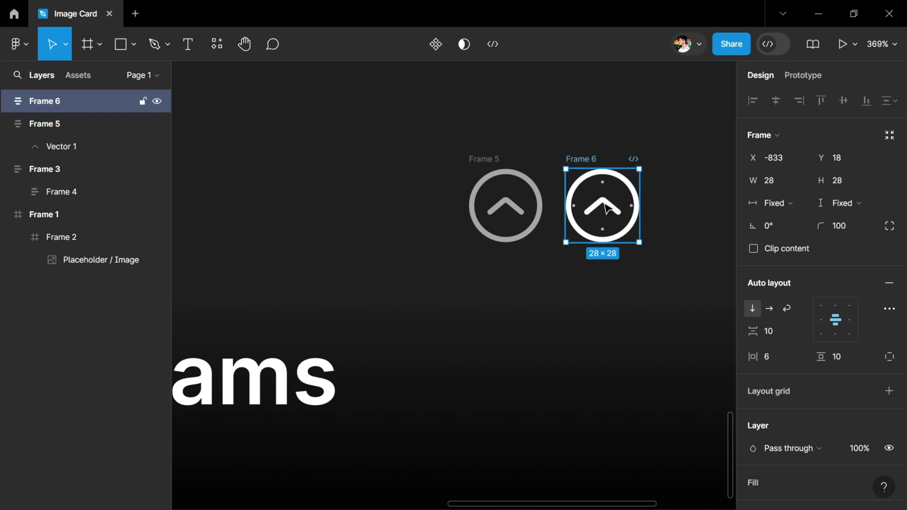
left_click_drag(444, 116, 640, 239)
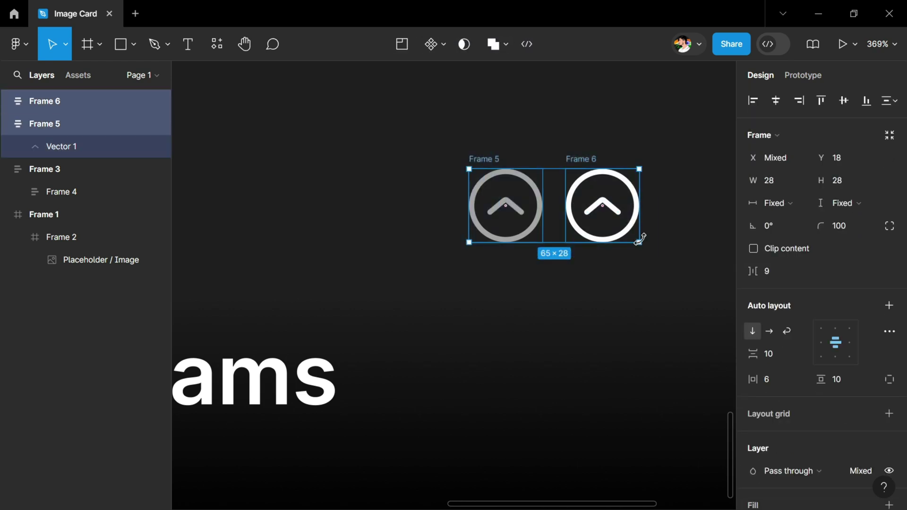
left_click(445, 46)
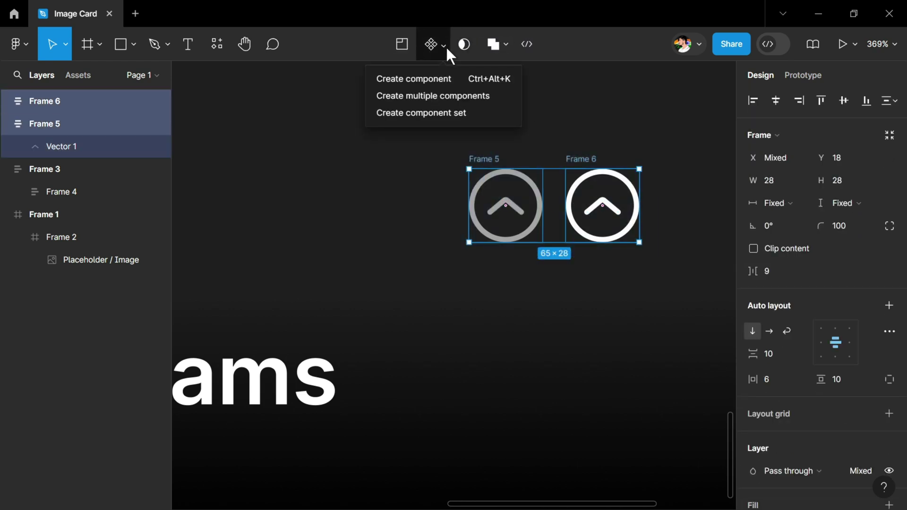
left_click(404, 116)
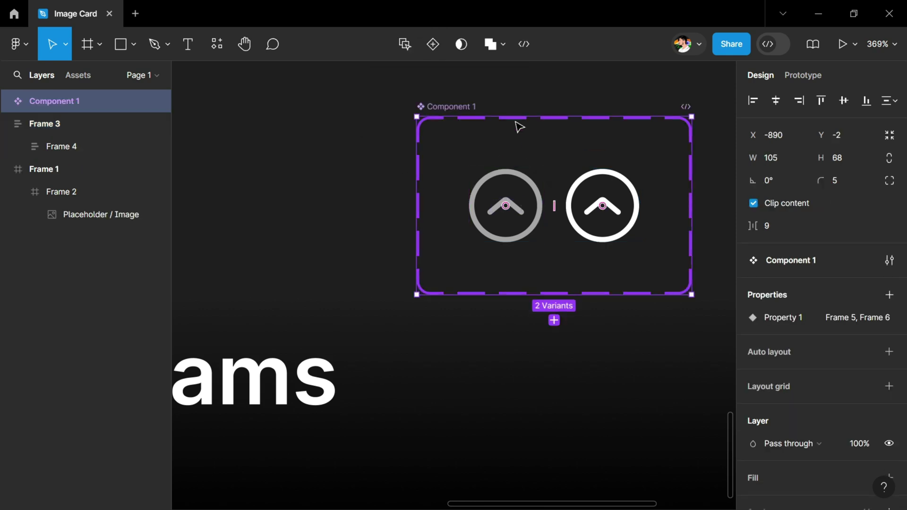
left_click(510, 221)
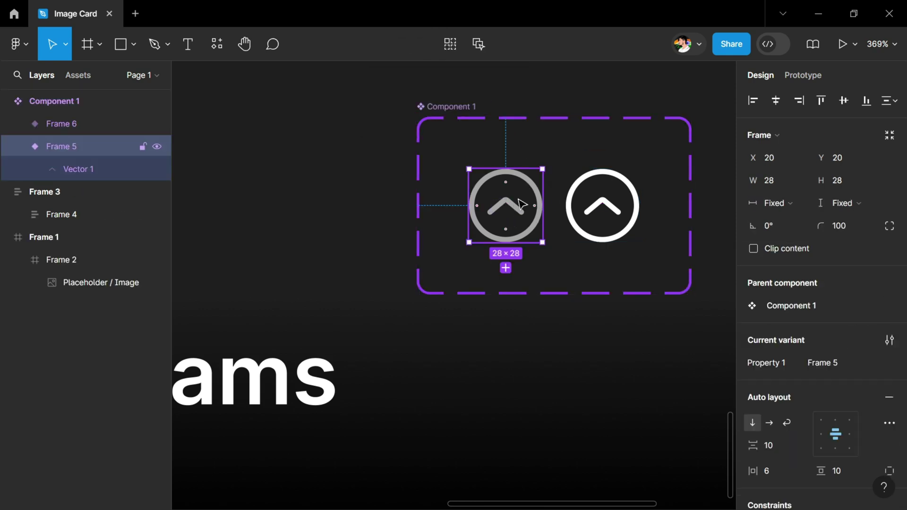
Step: Link the Frame 5 variant to Frame 6 with a While hovering trigger, smart animate, ease out, 300ms
left_click(798, 77)
mouse_move(539, 205)
left_click_drag(542, 205, 601, 204)
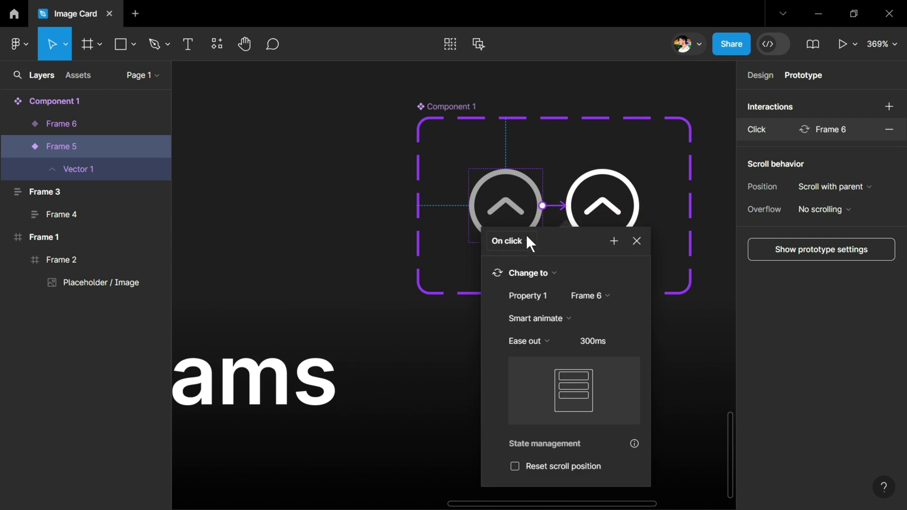
left_click(507, 241)
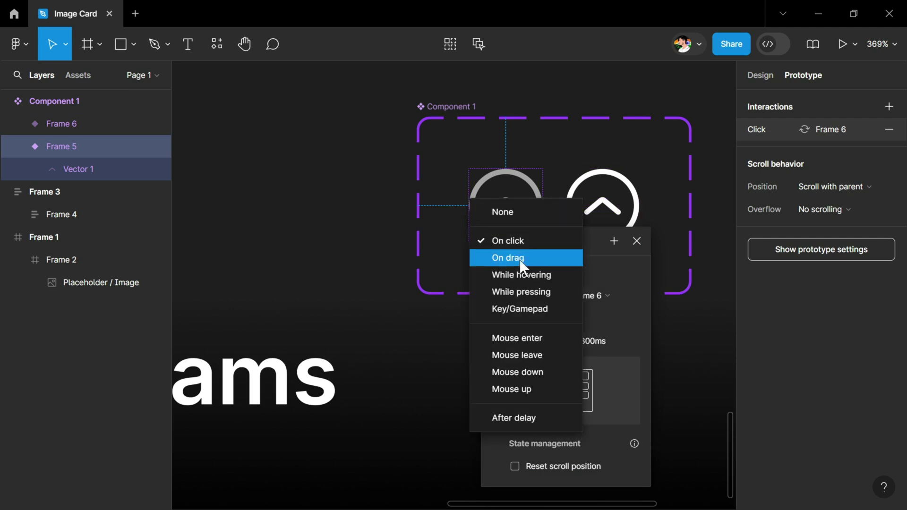
left_click(517, 274)
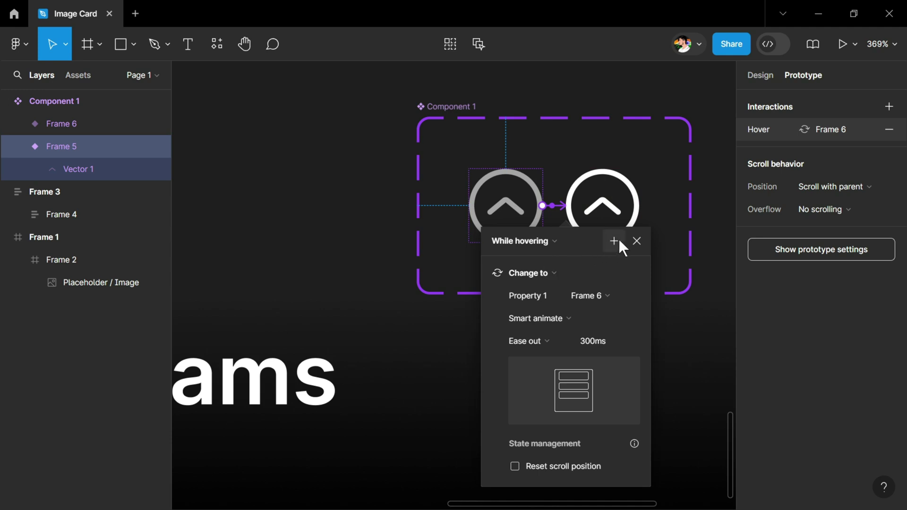
left_click(636, 240)
scroll(593, 176, "down", 5)
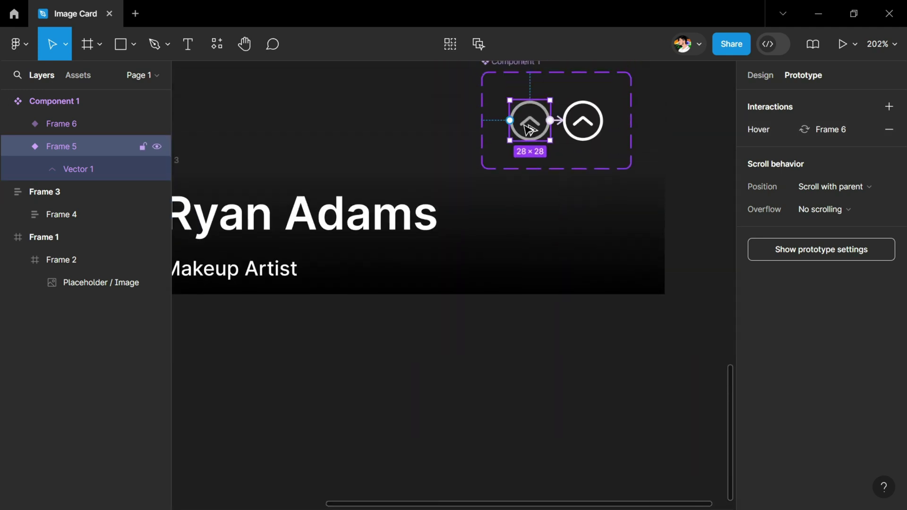
Step: Place a chevron instance in Frame 3 and wrap it with the name block in horizontal auto layout
left_click_drag(530, 129, 574, 248)
scroll(575, 248, "left", 3)
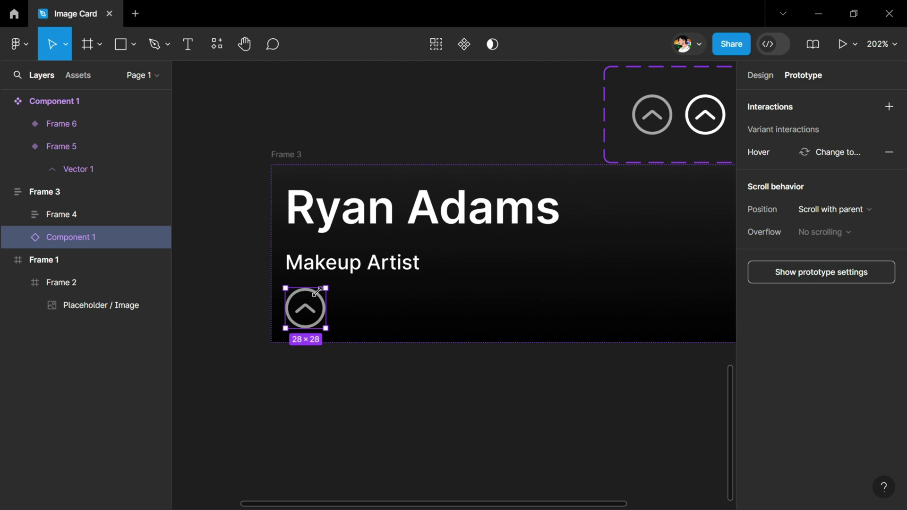
left_click(360, 237, "shift")
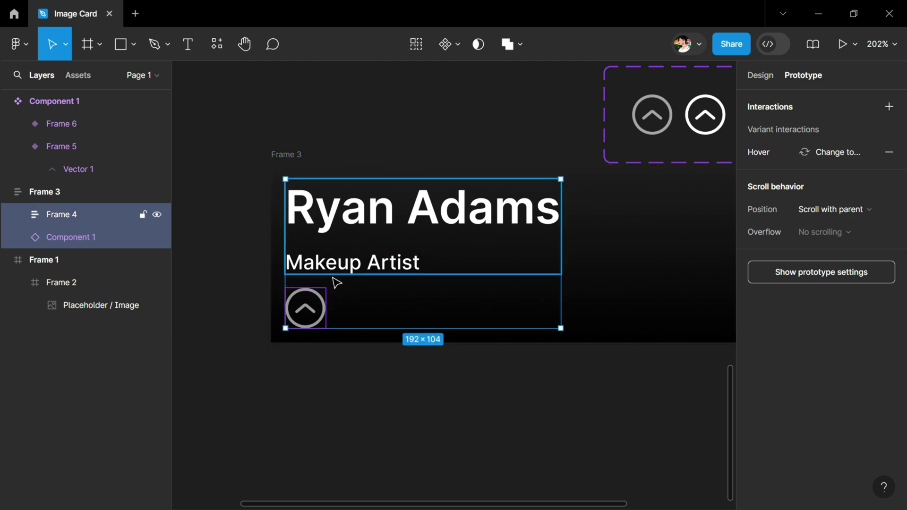
key("shift+a")
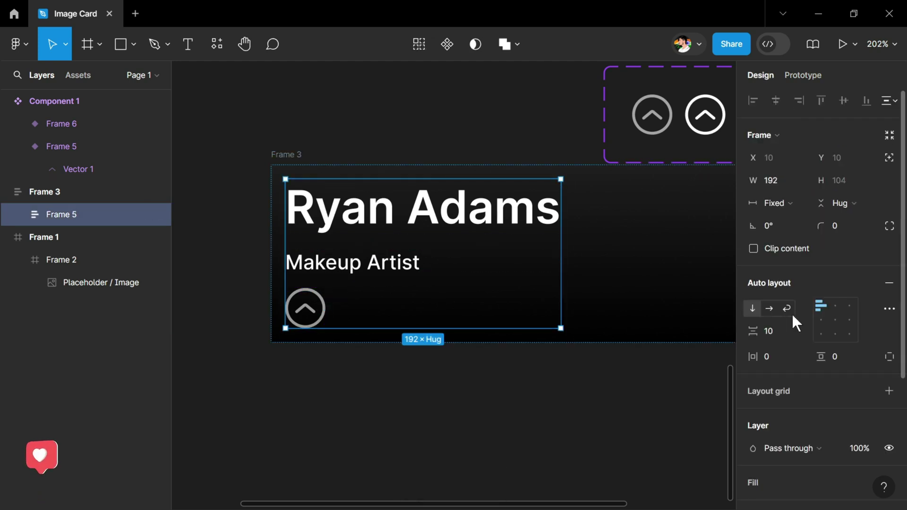
left_click(769, 308)
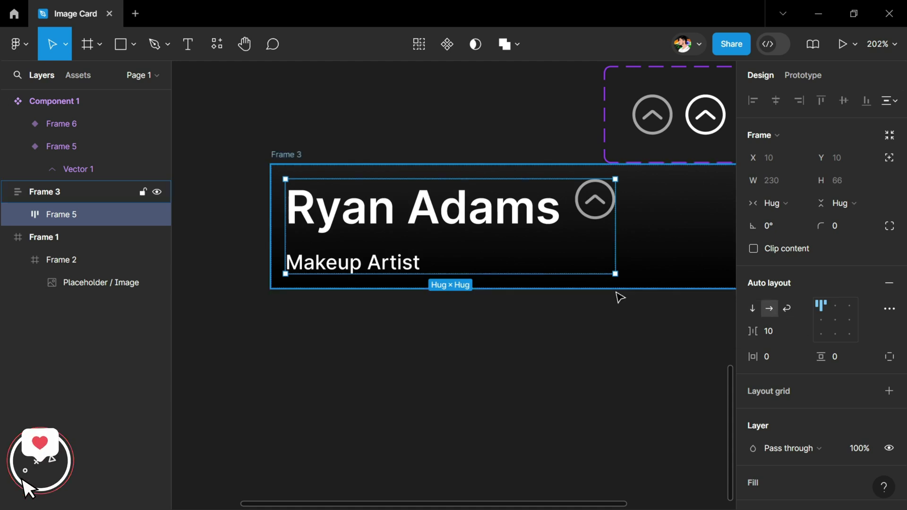
Step: Centre-left align the row, set it to Fill width with Auto gap, then paste the description text
scroll(614, 298, "down", 5)
scroll(548, 304, "right", 3)
scroll(456, 291, "up", 4)
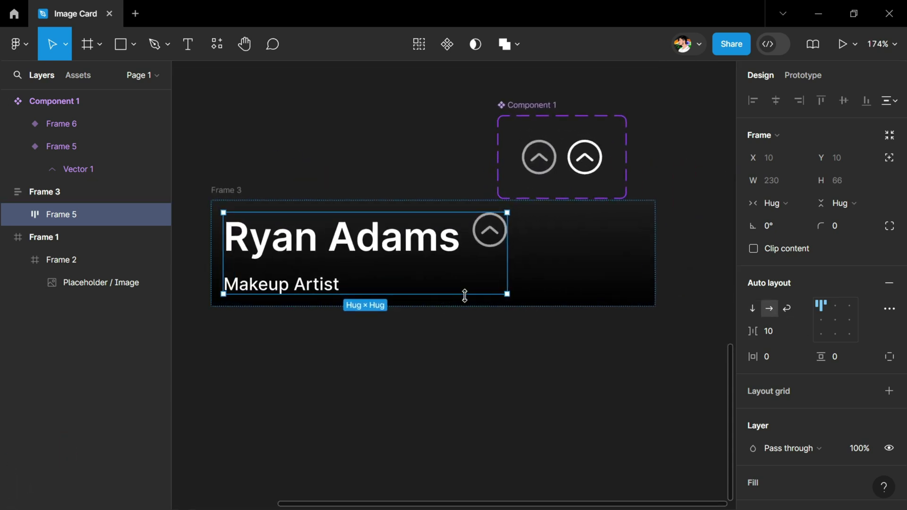
left_click(823, 320)
left_click(776, 203)
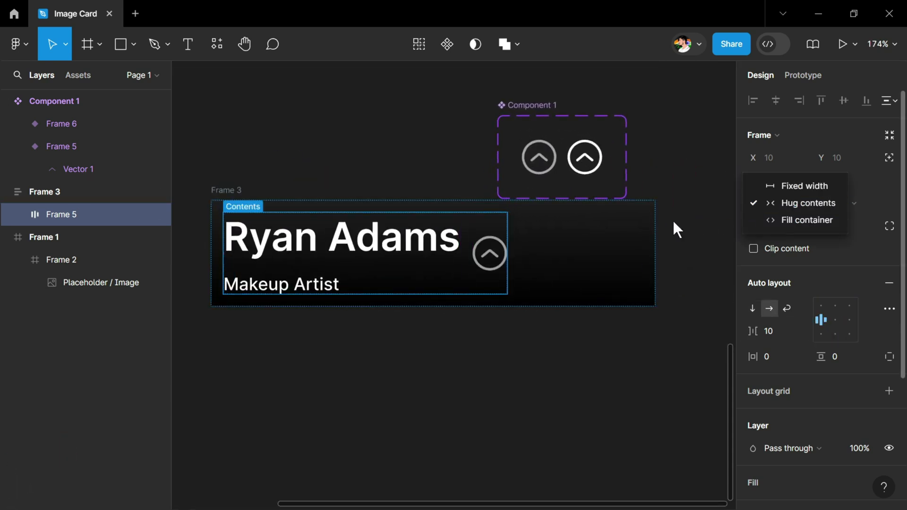
left_click(785, 222)
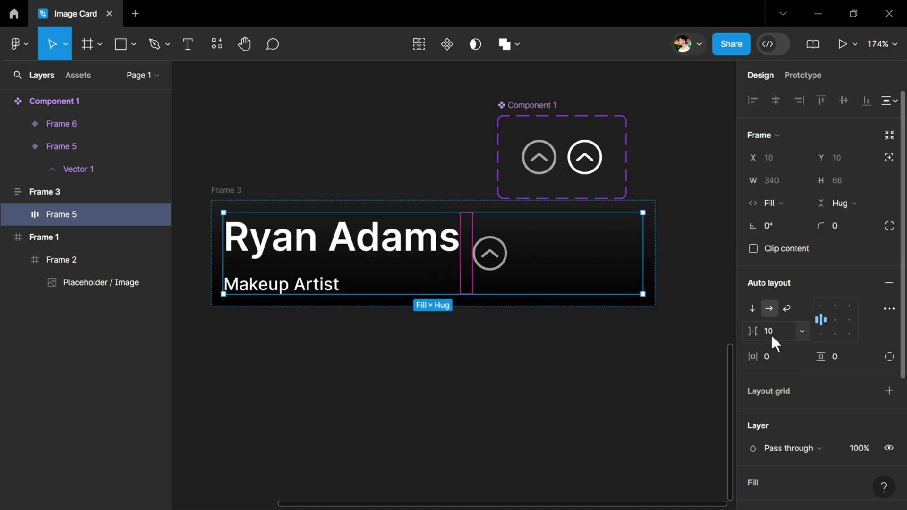
type("auto")
key("Return")
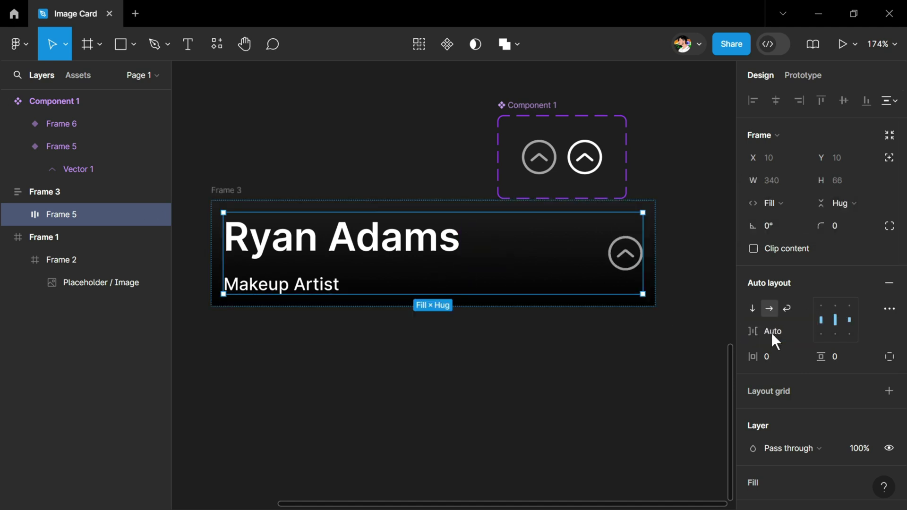
left_click(624, 328)
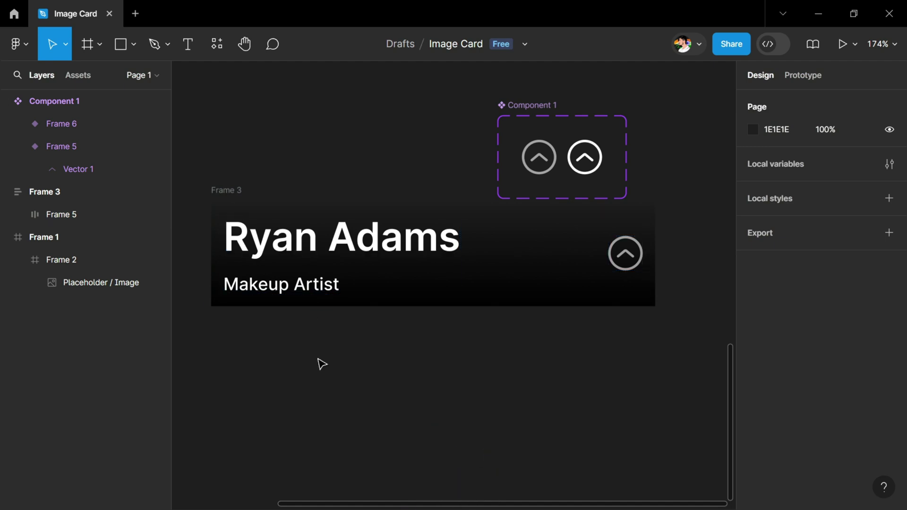
key("ctrl+v")
Step: Move the 'Expert in designing unique, gorgeous makeup looks.' text into the card under Makeup Artist
left_click_drag(427, 279, 348, 386)
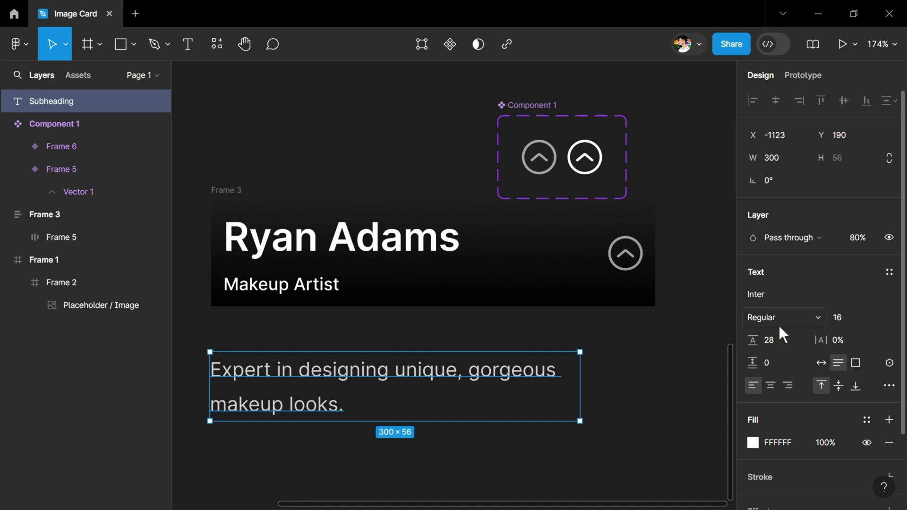
left_click_drag(376, 373, 377, 301)
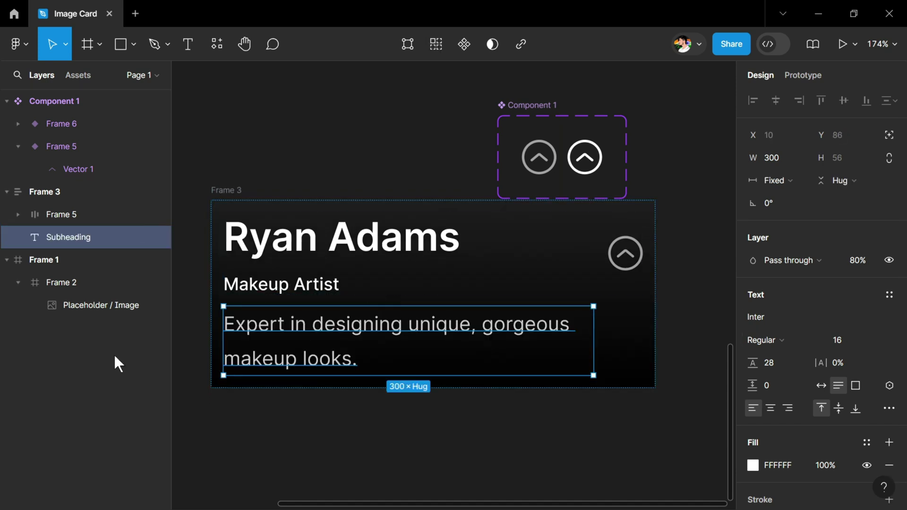
left_click(224, 426)
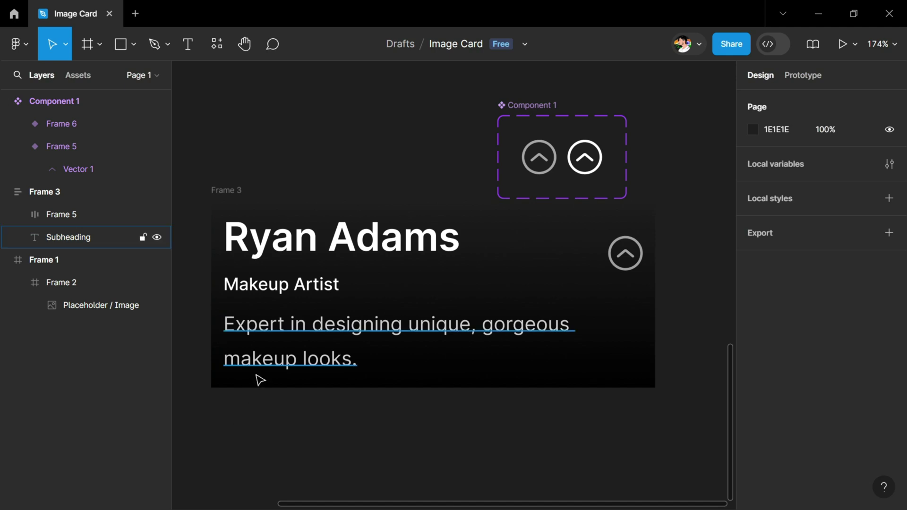
left_click(294, 338)
scroll(836, 364, "down", 2)
scroll(851, 331, "up", 2)
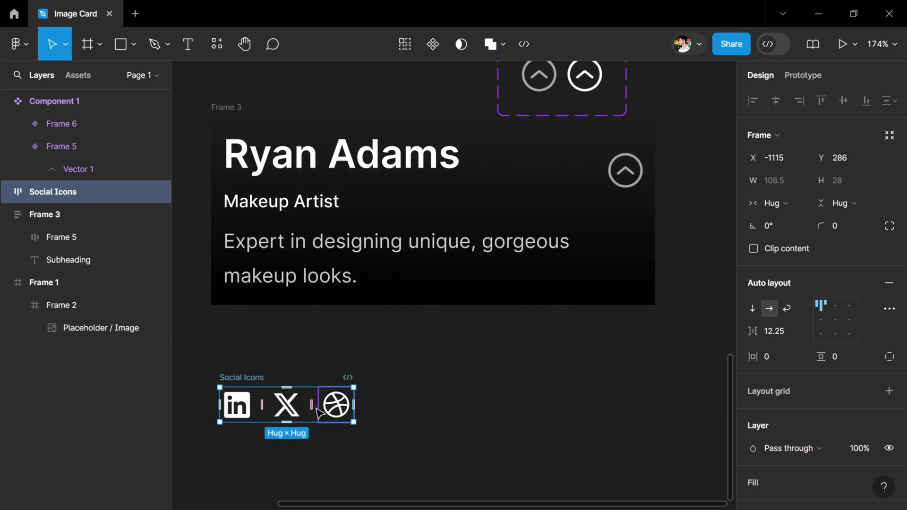
Step: Move Social Icons into the card and stack it with the description in auto layout, gap 8
left_click_drag(260, 390, 251, 288)
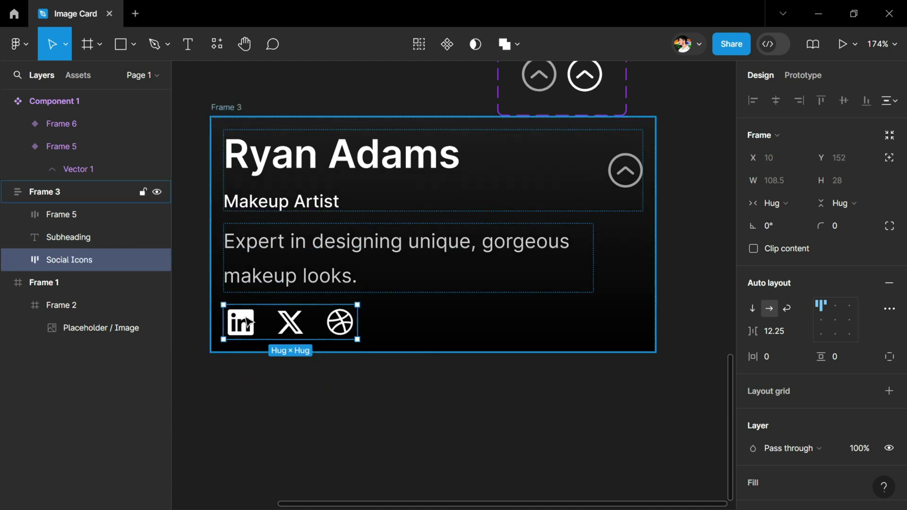
left_click(296, 256)
left_click(295, 321, "shift")
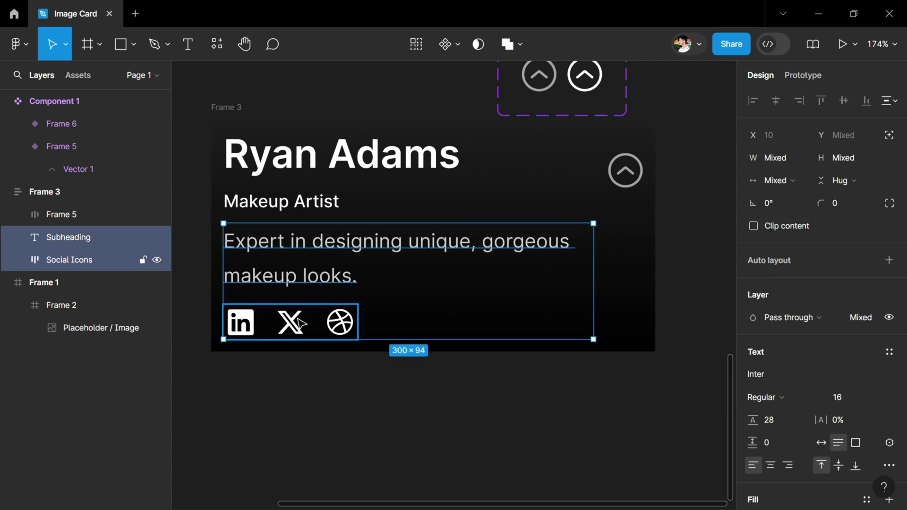
key("shift+a")
left_click(773, 330)
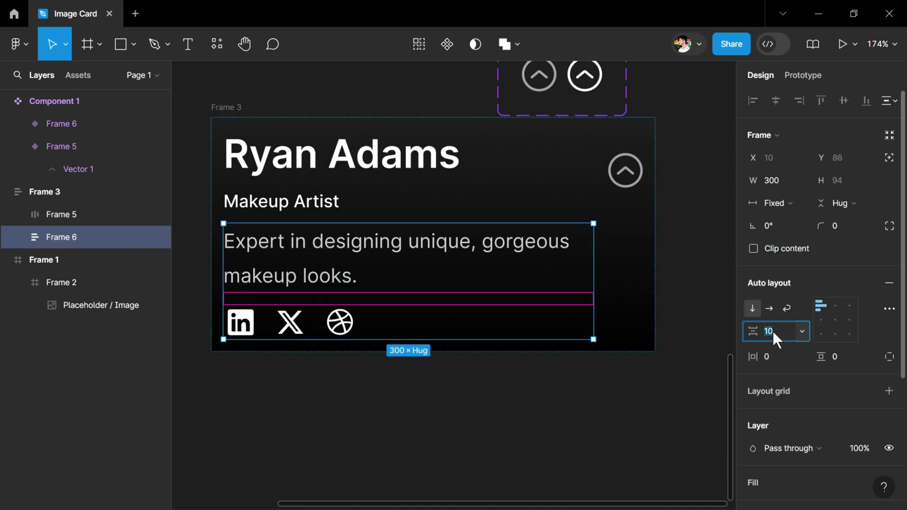
type("8")
key("Return")
left_click(587, 393)
scroll(586, 394, "down", 3)
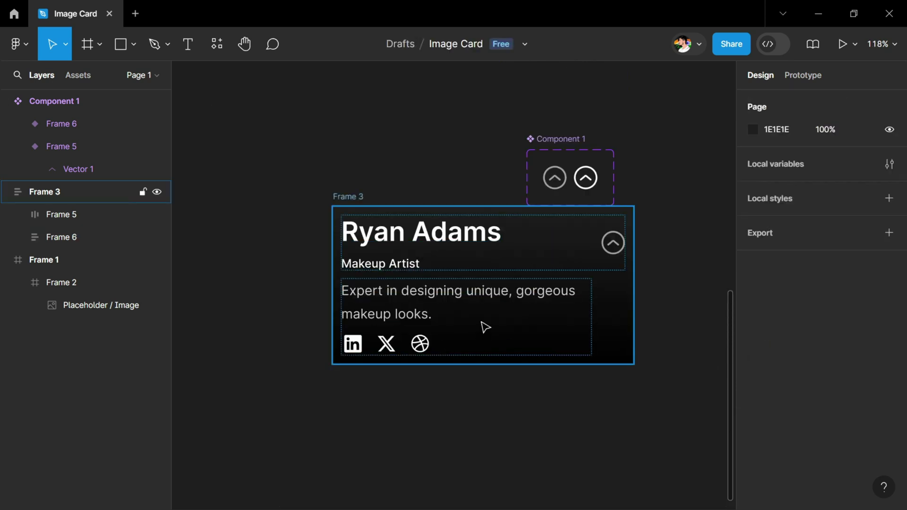
scroll(485, 327, "down", 5)
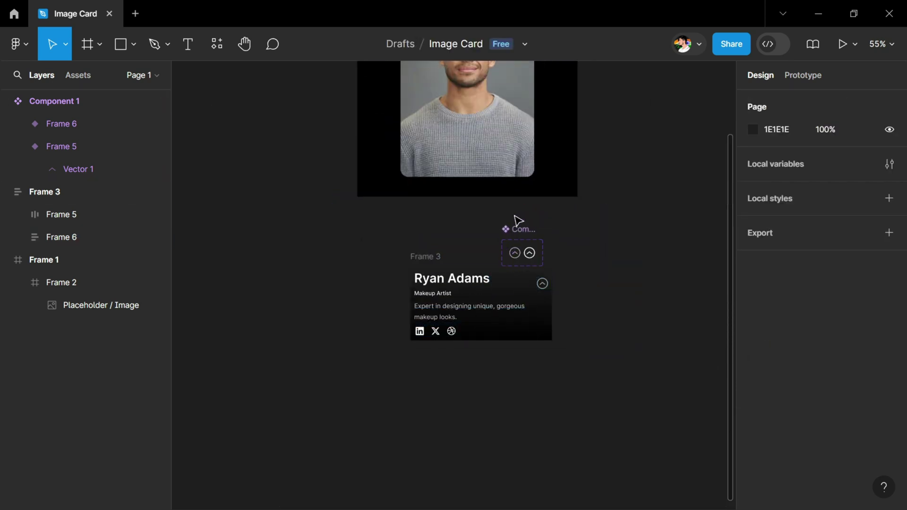
Step: Make two copies of the Frame 1 portrait, Frame 4 and Frame 5, side by side
scroll(525, 236, "up", 4)
scroll(526, 236, "right", 3)
left_click_drag(233, 142, 464, 144)
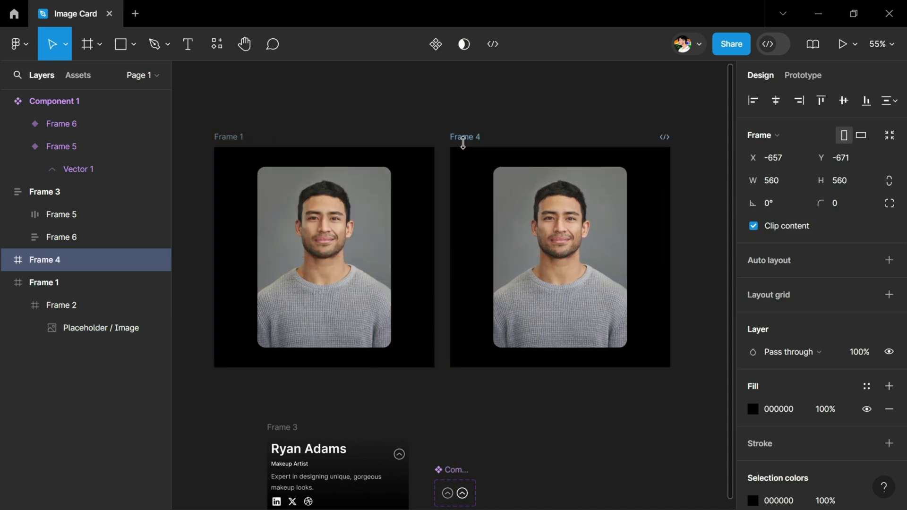
key("ctrl+d")
Step: Alt-drag a copy of the name card onto the middle portrait, Frame 4
scroll(559, 213, "right", 4)
scroll(462, 236, "down", 4)
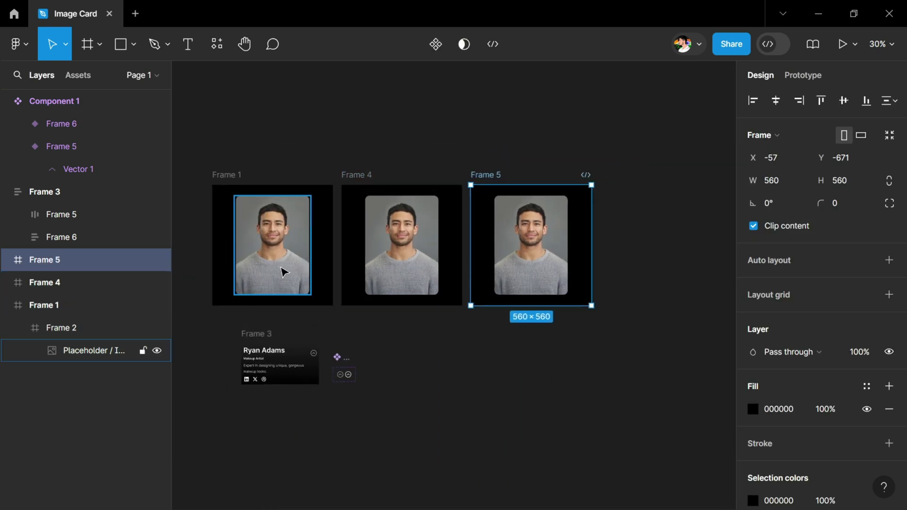
scroll(242, 298, "up", 3)
left_click(265, 359)
left_click_drag(268, 361, 432, 283)
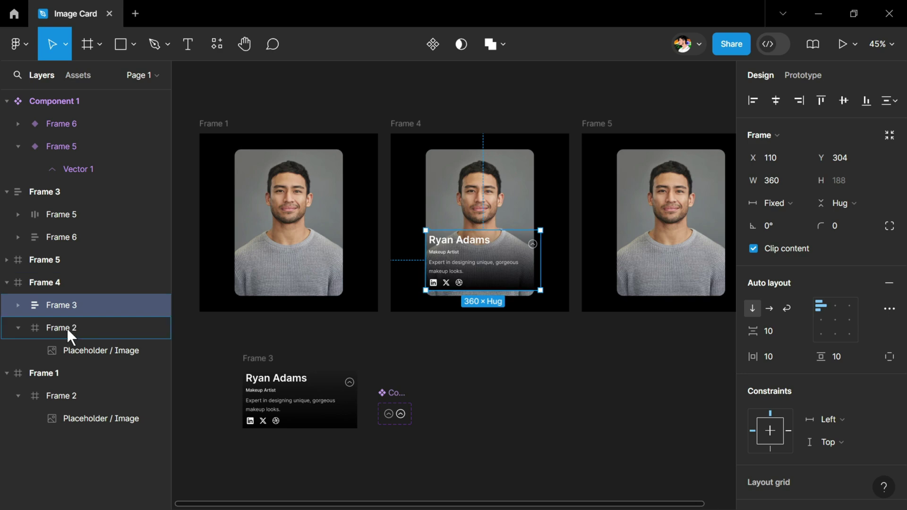
Step: Nest the card in Frame 4's image frame, narrow it to fit, and nudge it down
left_click_drag(67, 327, 67, 333)
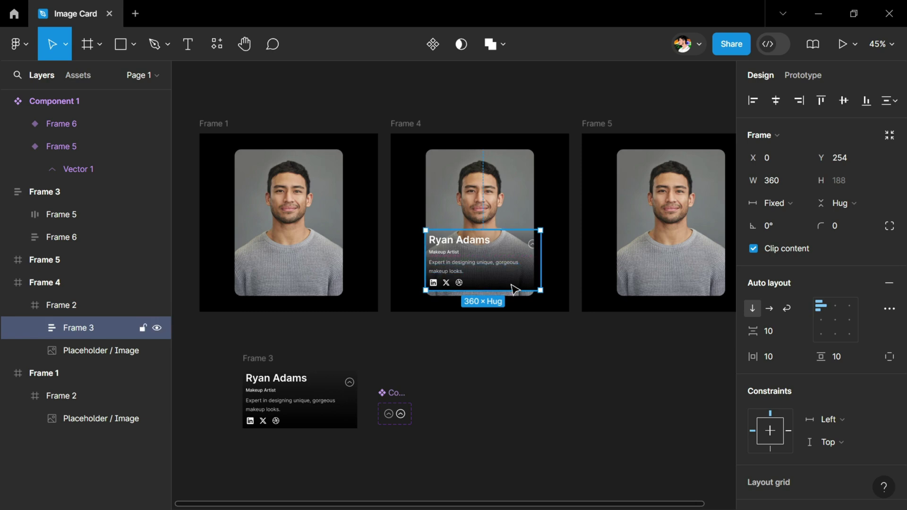
scroll(510, 285, "up", 3)
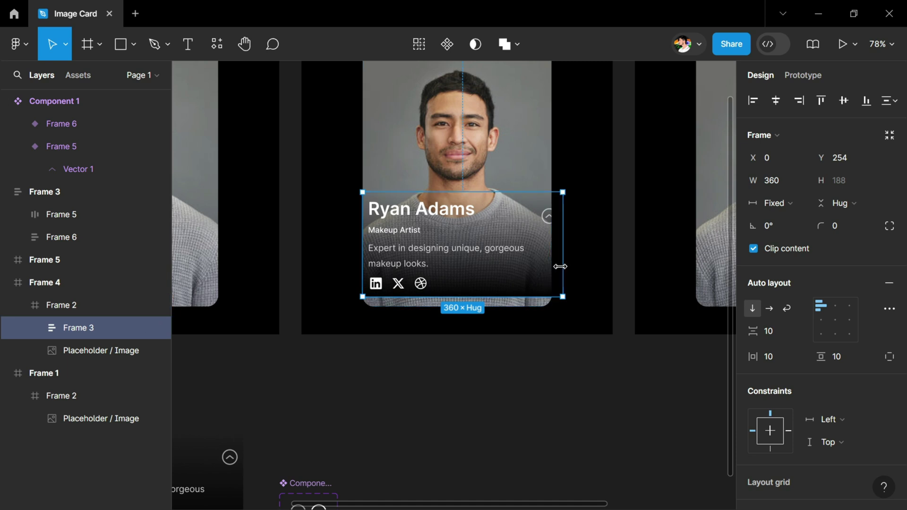
left_click_drag(562, 244, 552, 245)
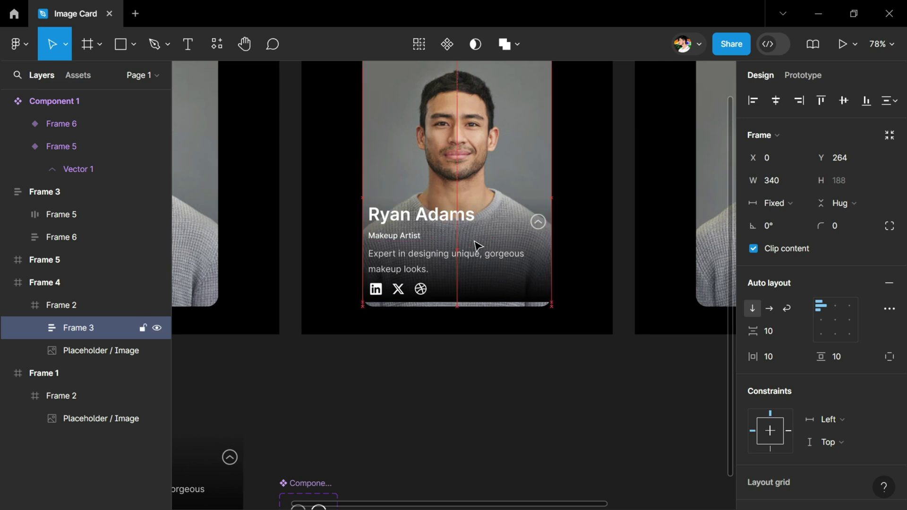
key("shift+Down")
key("shift+Down")
key("shift+Down")
key("shift+Down")
key("shift+Down")
key("shift+Down")
key("shift+Down")
key("shift+Down")
key("shift+Down")
key("shift+Down")
key("shift+Down")
key("shift+Down")
key("Down")
key("Down")
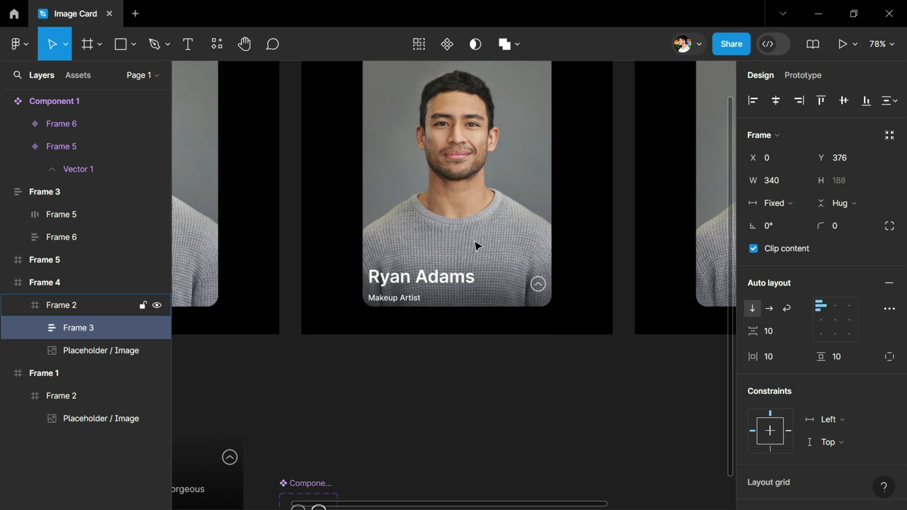
Step: Move the expanded card with description and icons onto Frame 5's photo
scroll(474, 244, "down", 5)
left_click_drag(466, 285, 667, 252)
scroll(461, 290, "up", 8)
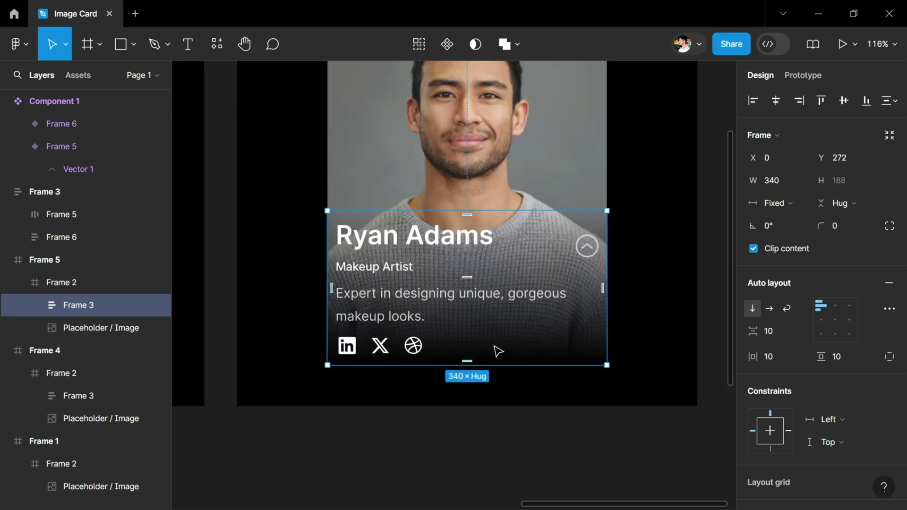
scroll(497, 351, "down", 6)
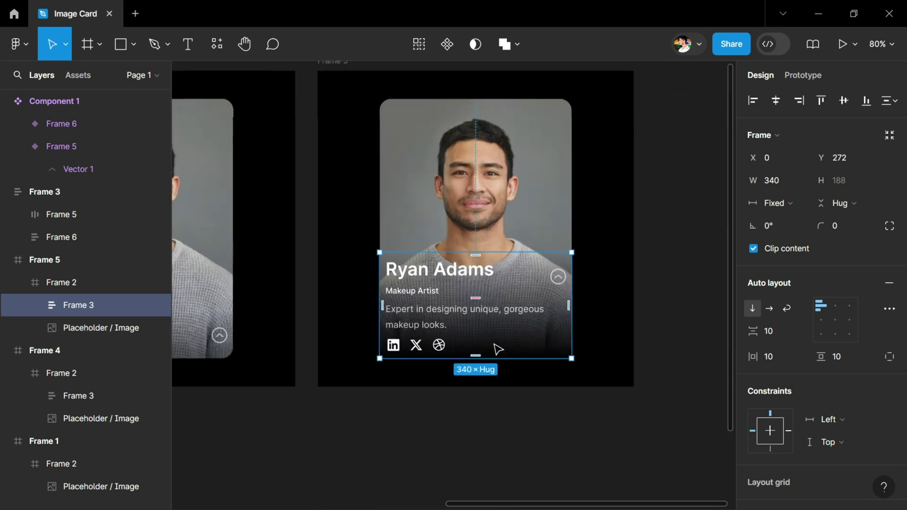
left_click(576, 435)
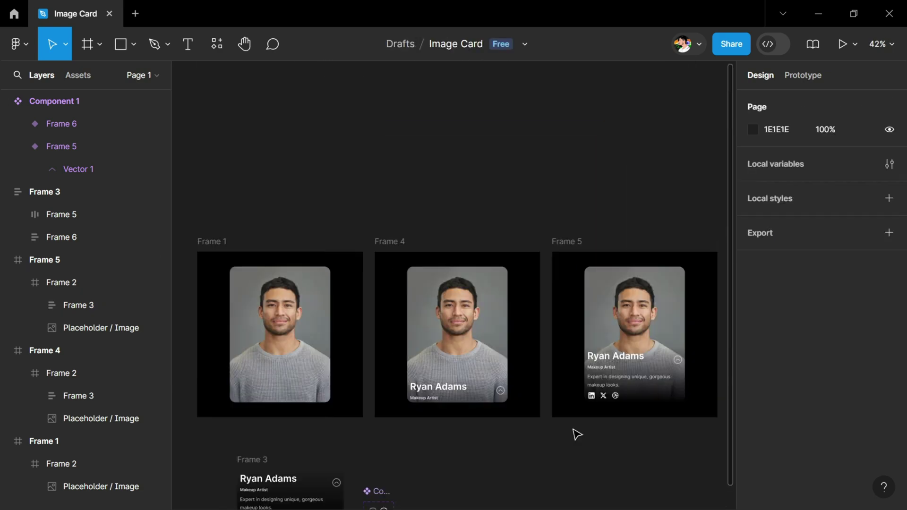
Step: Link Frame 1's photo card to Frame 4 with a While hovering trigger
scroll(260, 451, "up", 4)
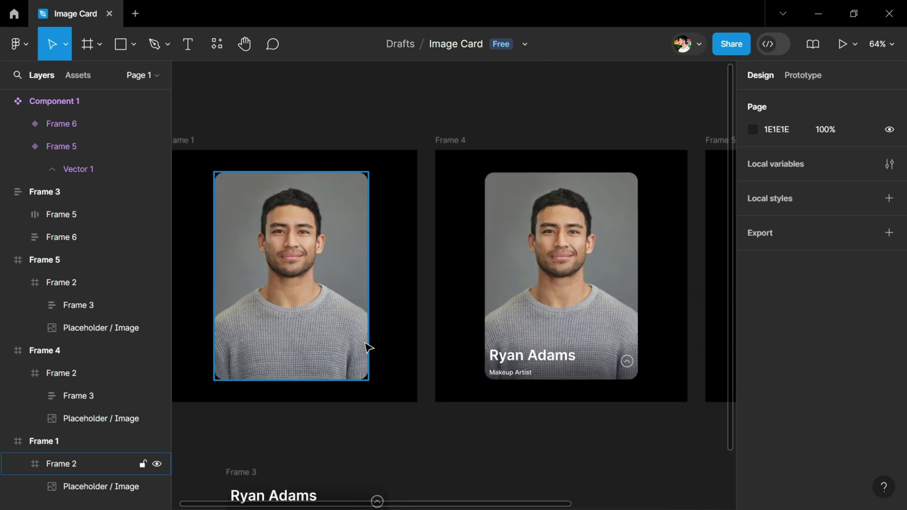
left_click(367, 346)
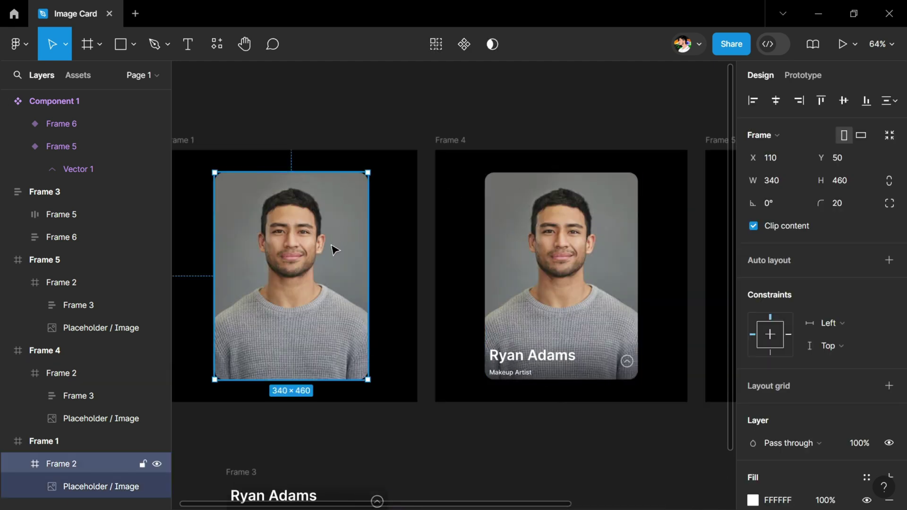
left_click(817, 79)
left_click_drag(368, 276, 444, 272)
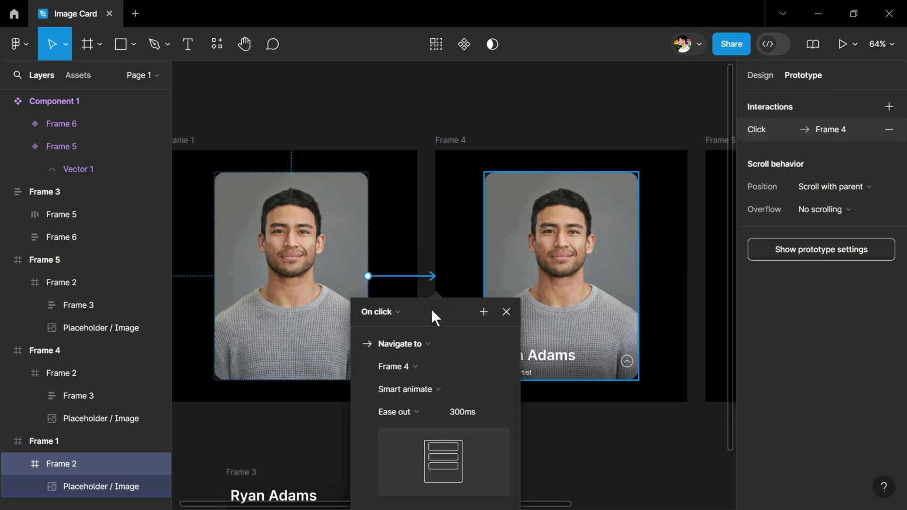
left_click(451, 225)
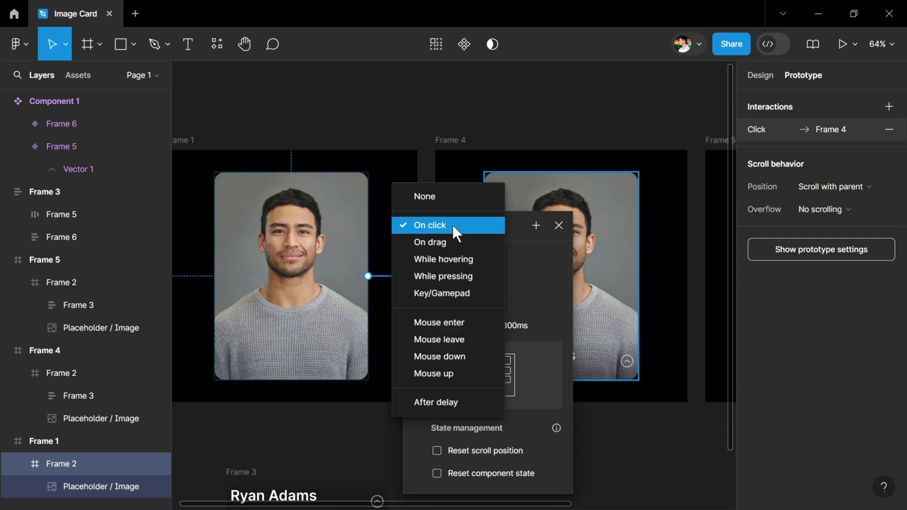
left_click(449, 260)
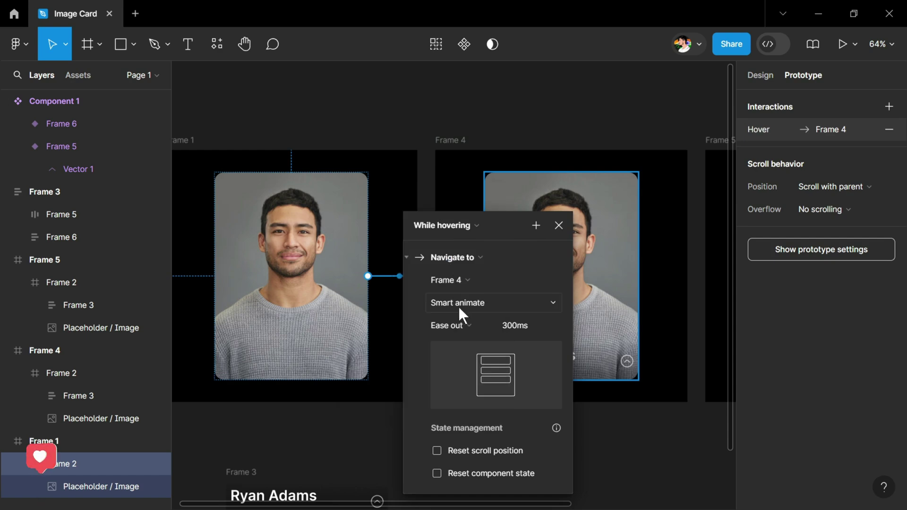
left_click(559, 226)
Step: Select Frame 4's photo card and drill into its name row
scroll(464, 275, "right", 3)
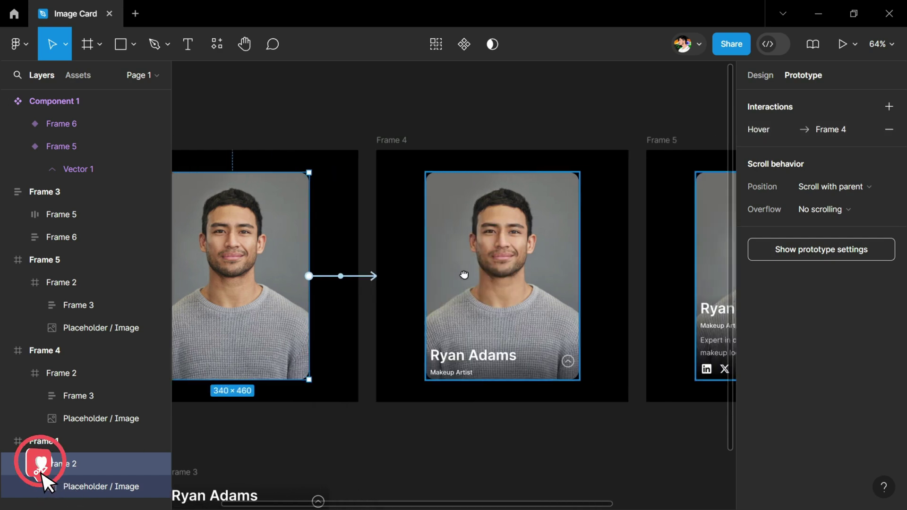
scroll(463, 274, "right", 5)
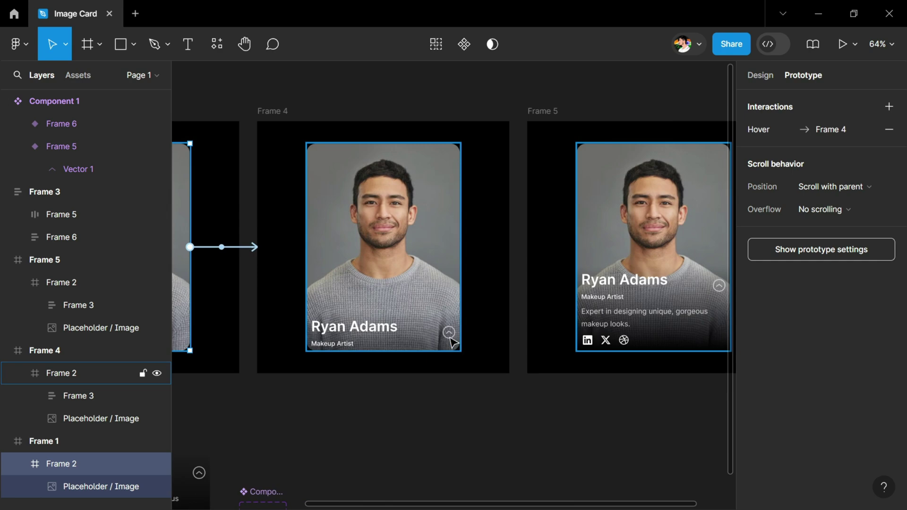
left_click(452, 341)
double_click(452, 341)
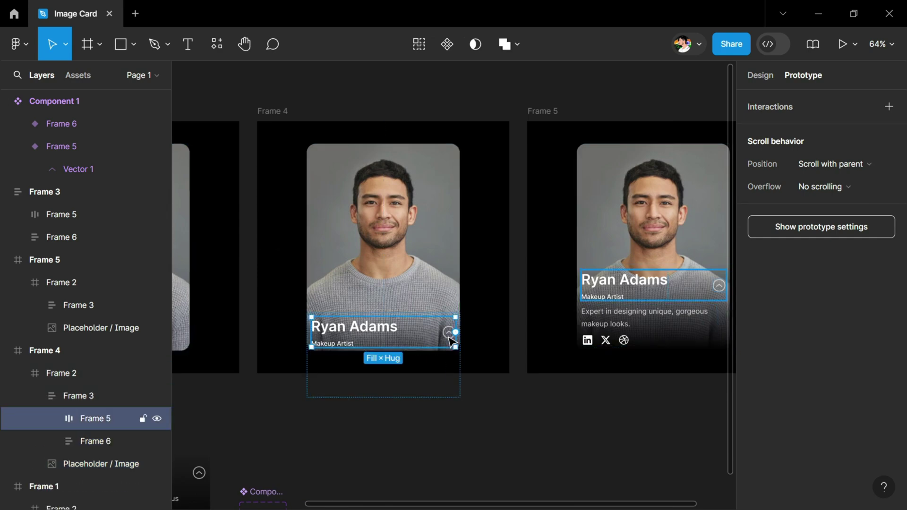
Step: Link Frame 4's chevron to Frame 5 on click
double_click(451, 340)
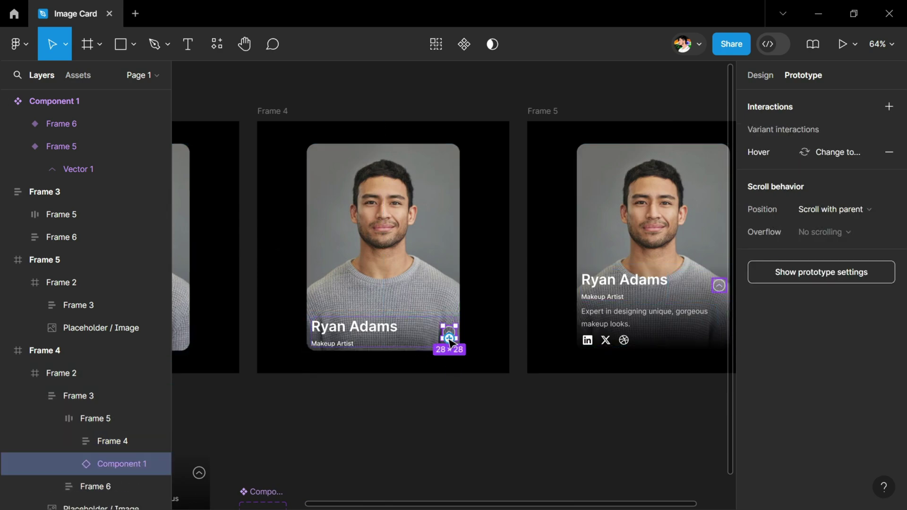
left_click_drag(449, 337, 560, 297)
left_click_drag(580, 245, 581, 246)
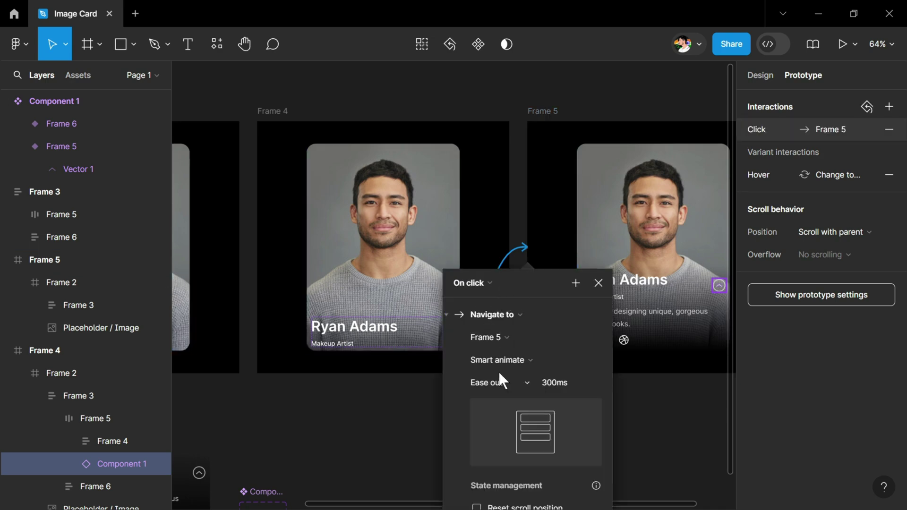
left_click(671, 222)
Step: Link Frame 5's chevron back to Frame 4 on click
scroll(520, 236, "right", 3)
double_click(544, 312)
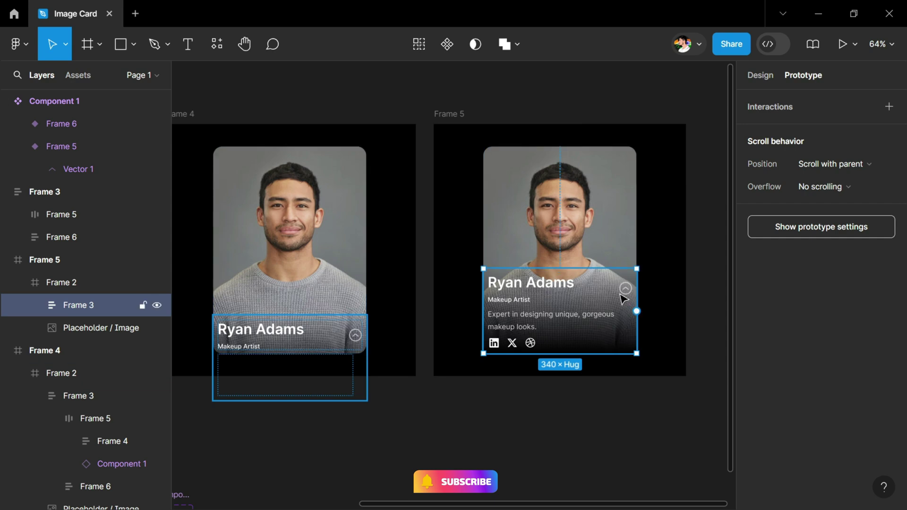
left_click(629, 298)
left_click(626, 289)
left_click_drag(633, 288, 367, 265)
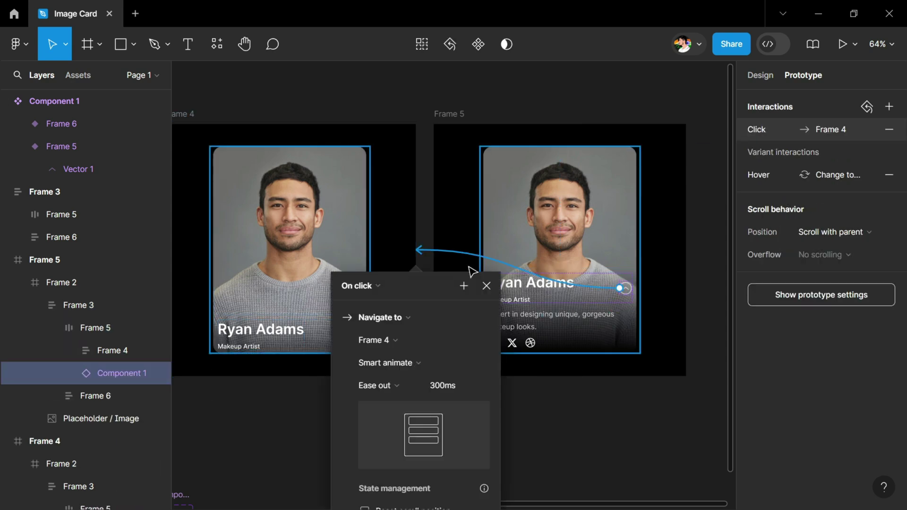
Step: Rotate Frame 5's chevron 180° so it points down
scroll(618, 285, "up", 10)
left_click(572, 248)
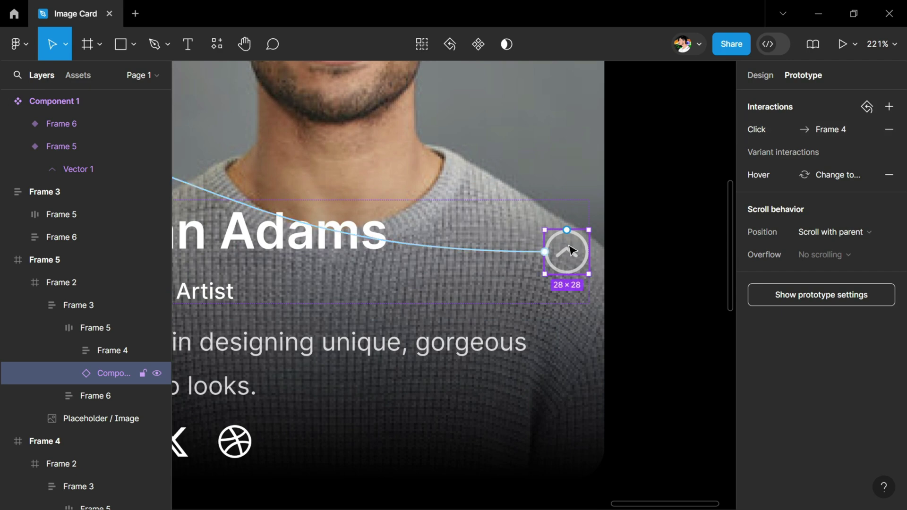
left_click_drag(591, 227, 552, 293)
key("alt+8")
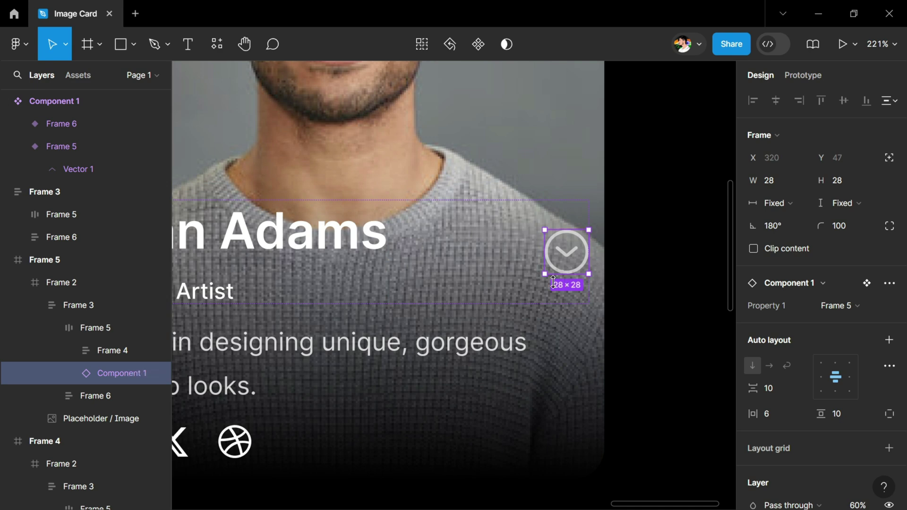
scroll(553, 282, "down", 10)
left_click_drag(340, 264, 373, 285)
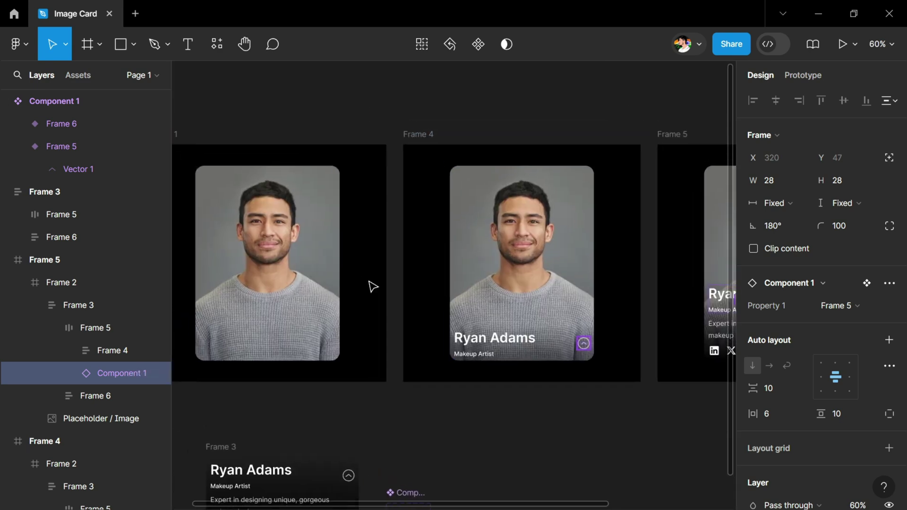
Step: Link Frame 4's photo card back to Frame 1 with a Mouse leave trigger
left_click(293, 283)
scroll(374, 304, "right", 5)
left_click(378, 286)
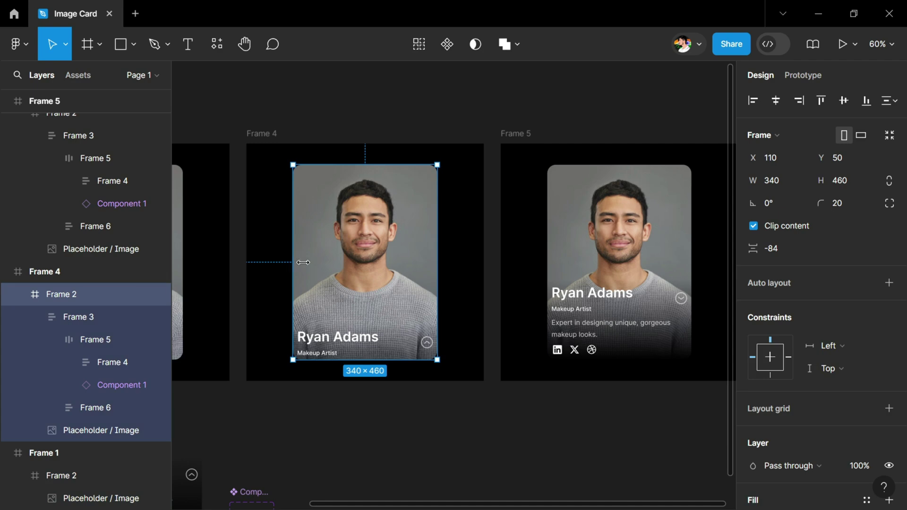
left_click(798, 78)
scroll(425, 245, "left", 4)
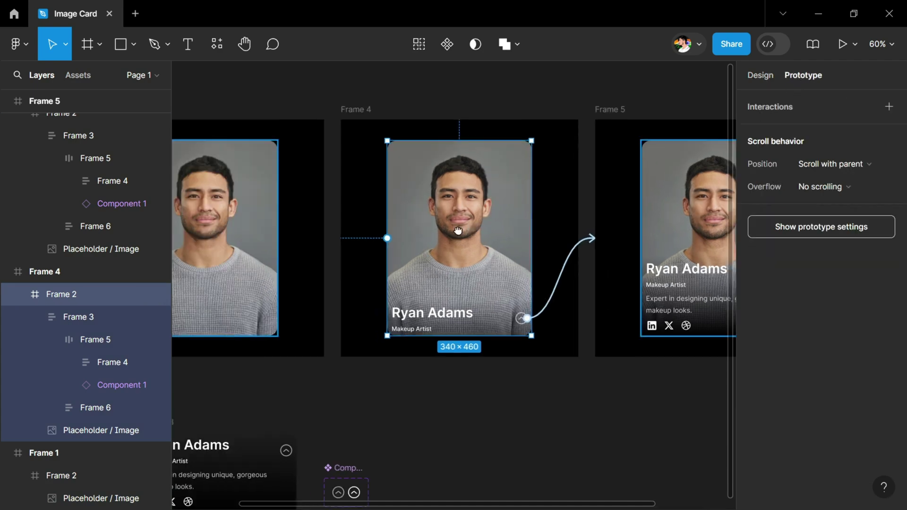
scroll(458, 231, "left", 3)
left_click_drag(428, 228, 318, 217)
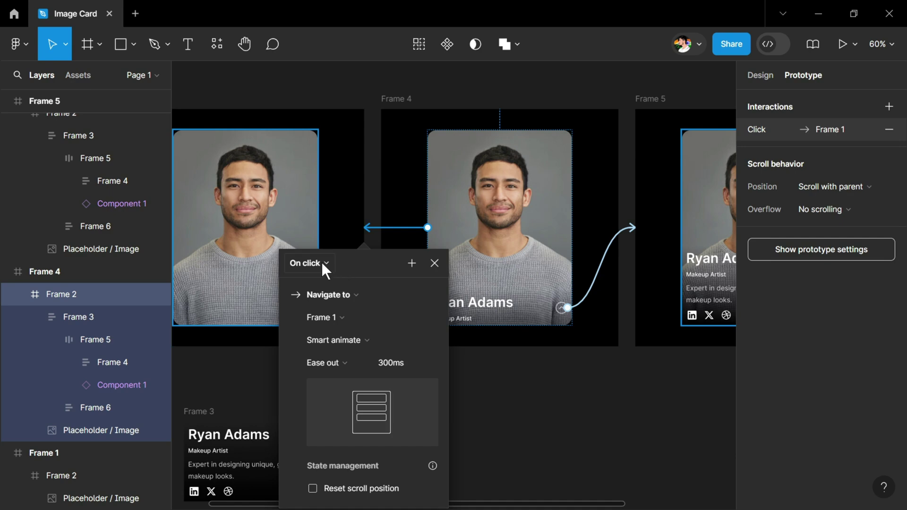
left_click(322, 262)
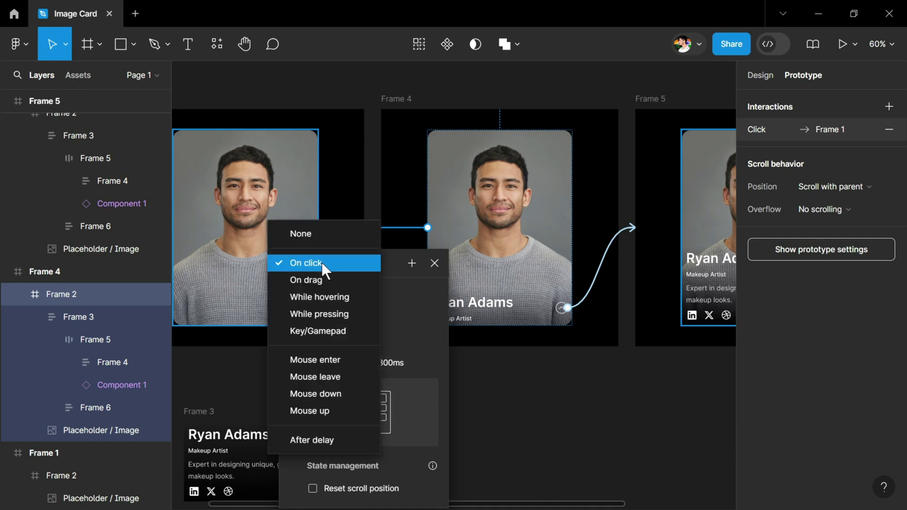
left_click(322, 381)
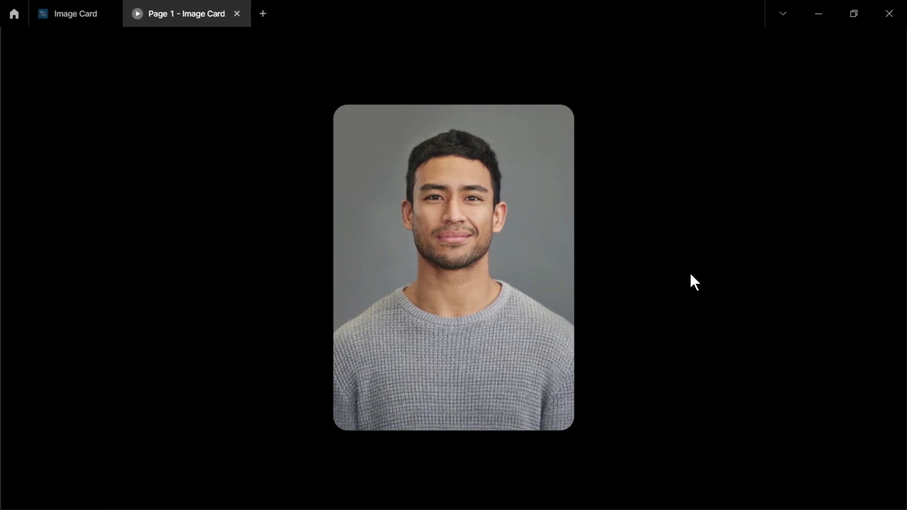
Step: In the prototype preview, reveal the name card, expand it with the chevron, then collapse it
mouse_move(525, 283)
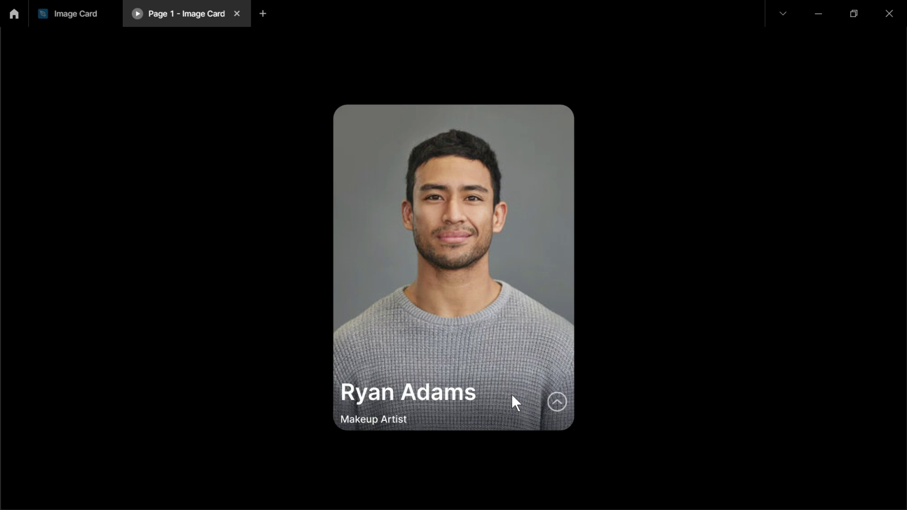
left_click(555, 403)
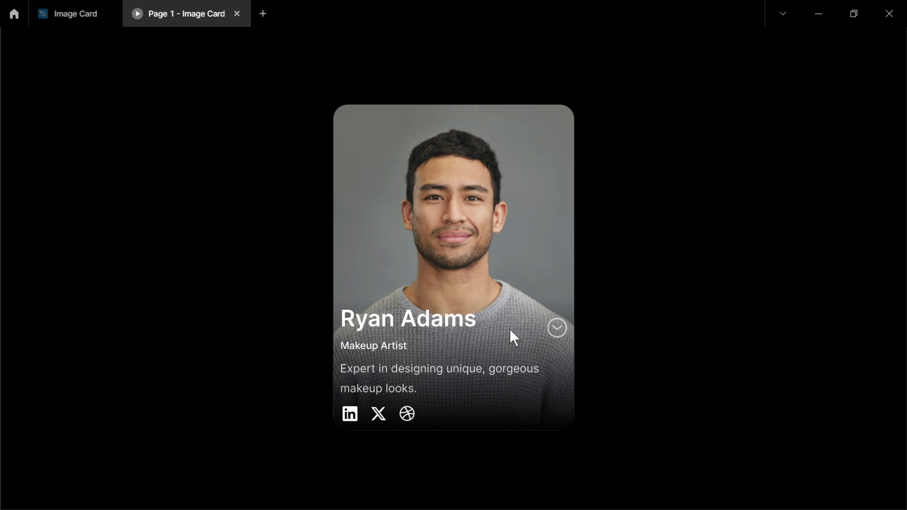
left_click(560, 329)
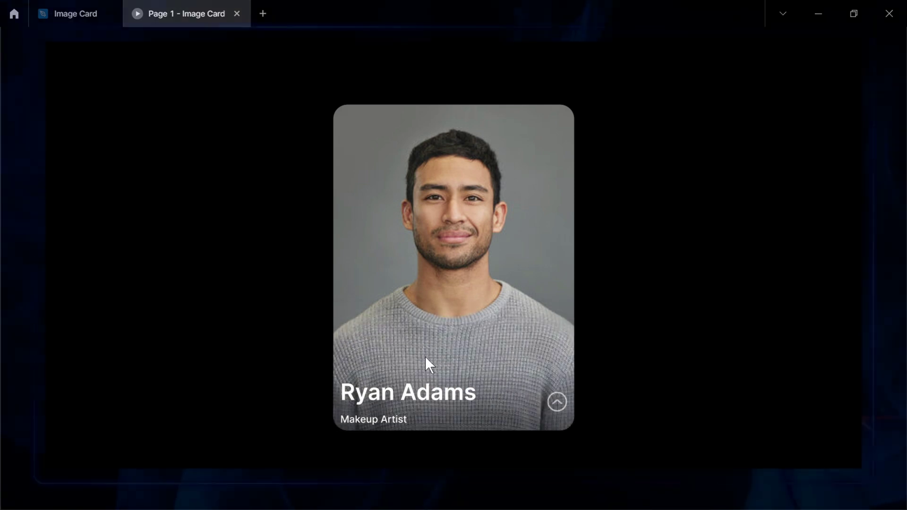